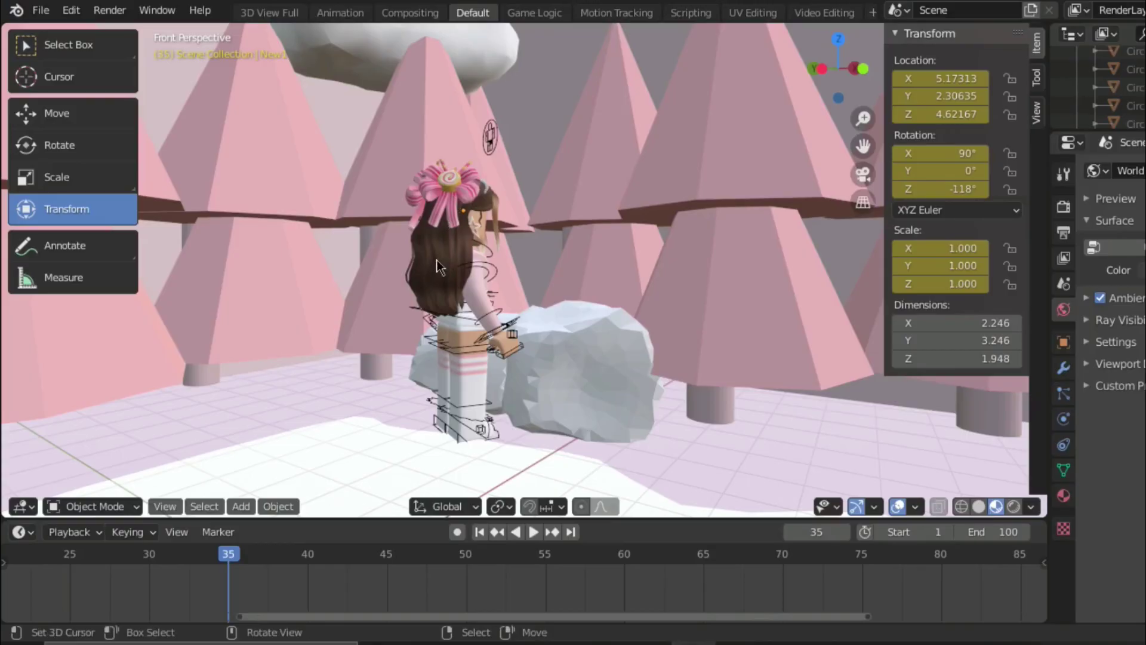
- At frame 50, turn the character around to face the camera
click(464, 315)
key(shift+grave)
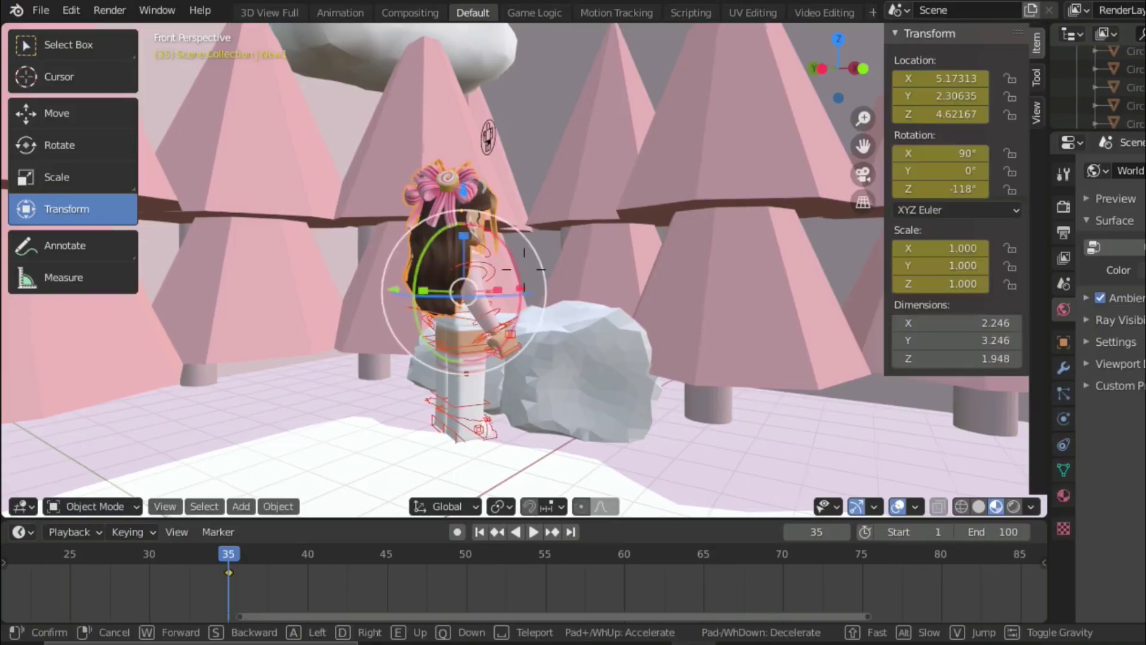
key(w)
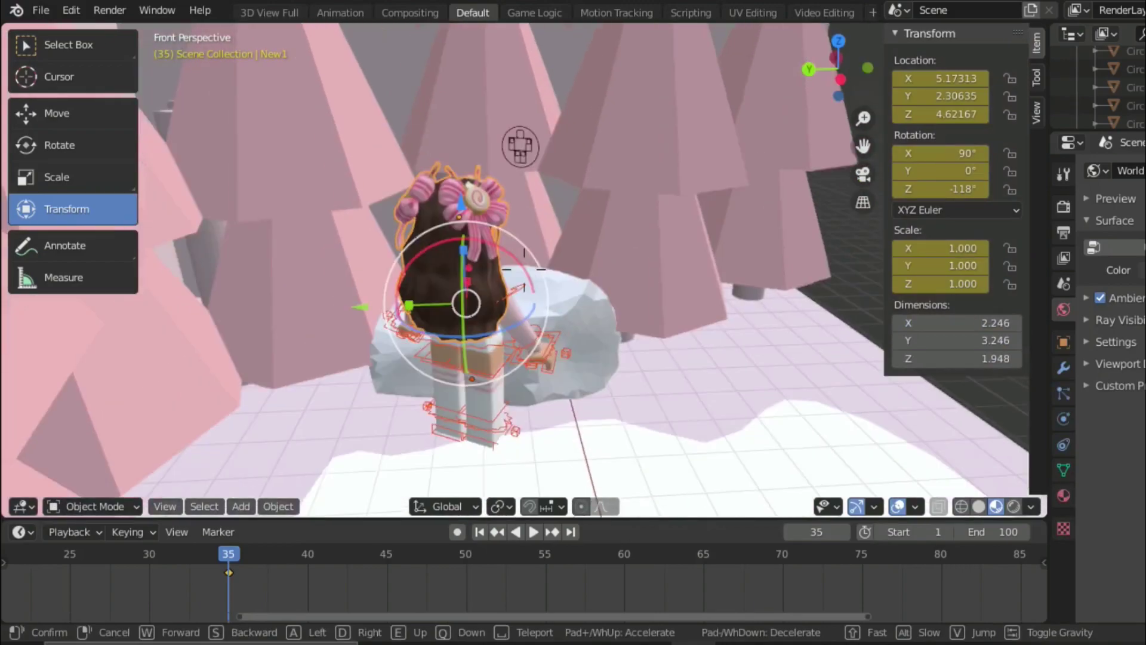
key(Return)
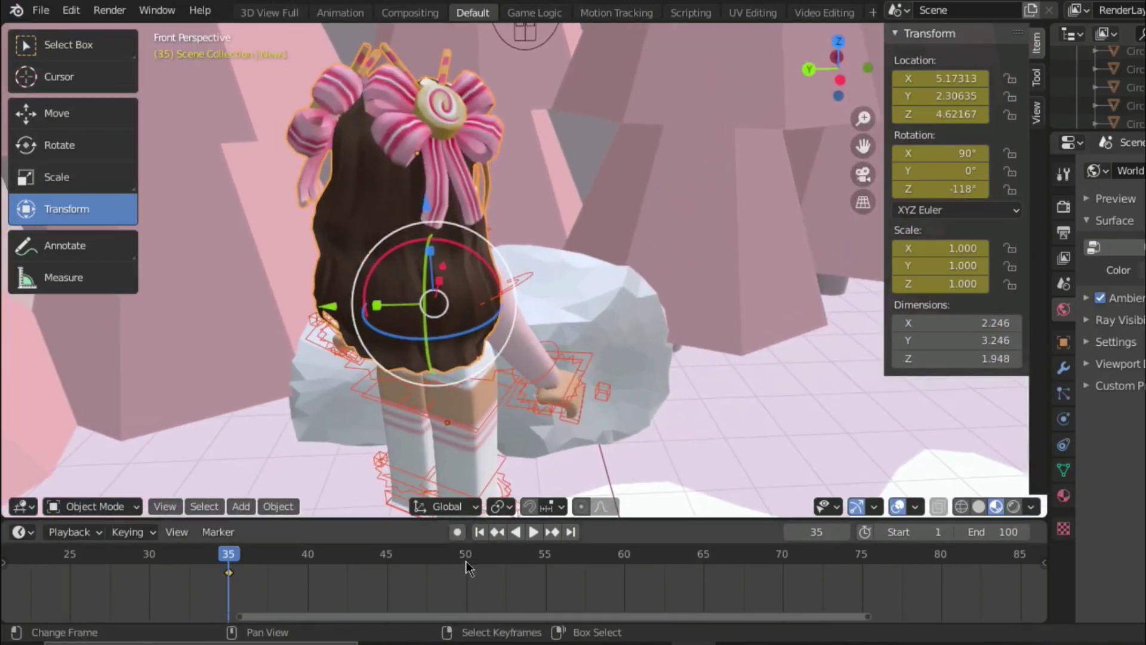
click(466, 559)
drag(480, 330, 252, 322)
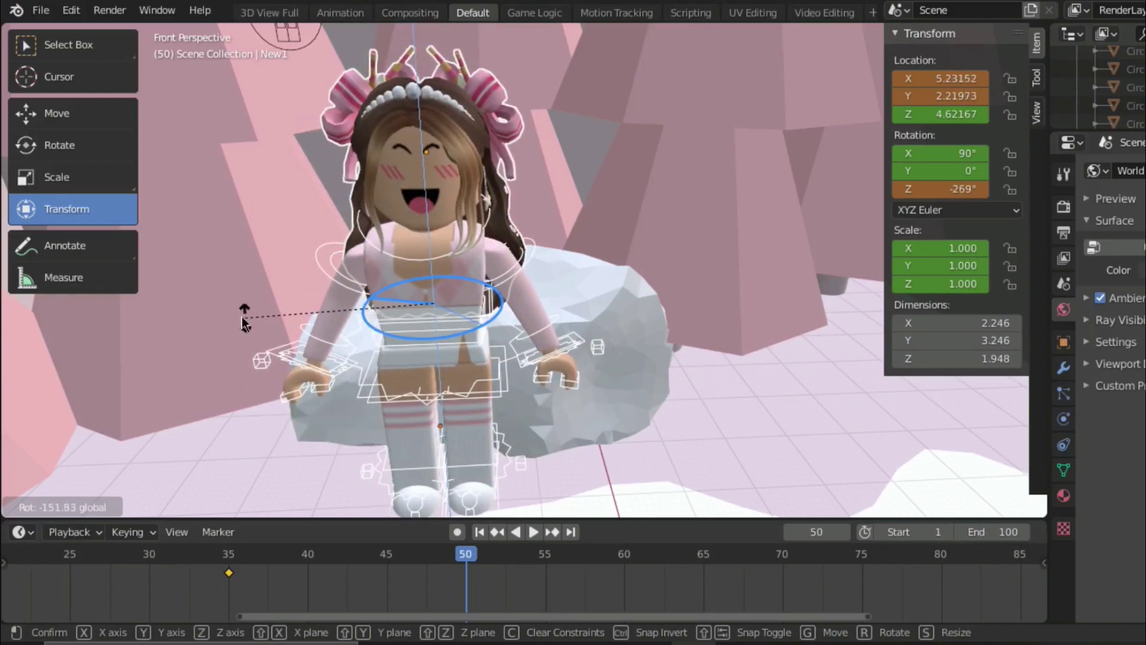
drag(243, 320, 244, 321)
- Slide her along X back against the rock, ready to insert a keyframe
middle_drag(620, 353, 529, 277)
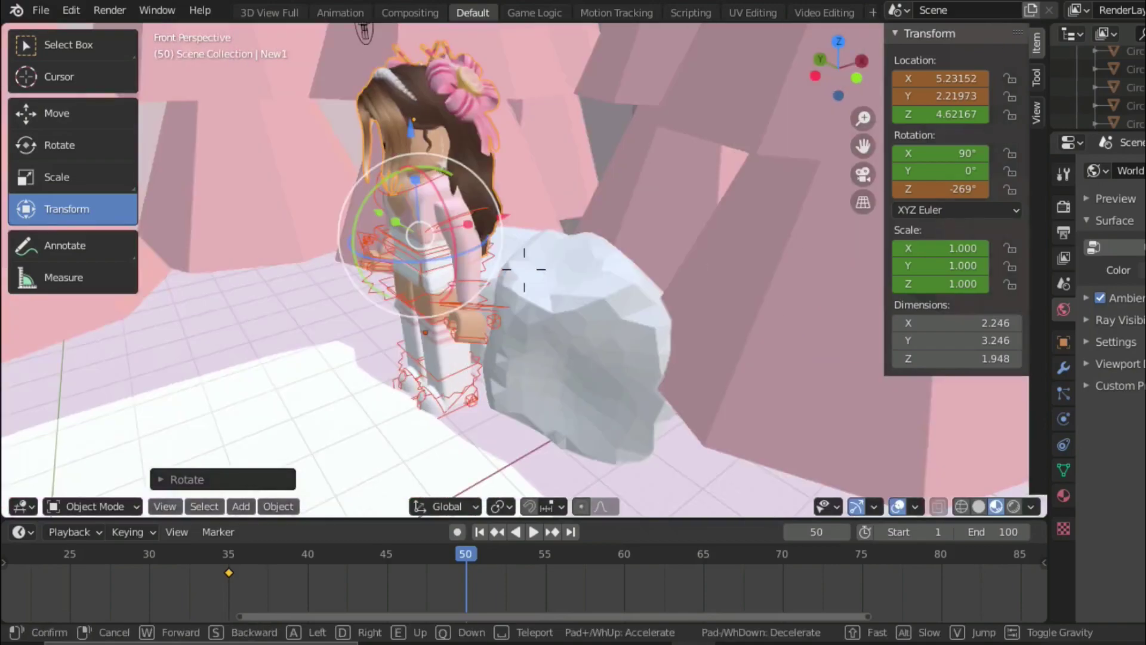
drag(576, 269, 610, 258)
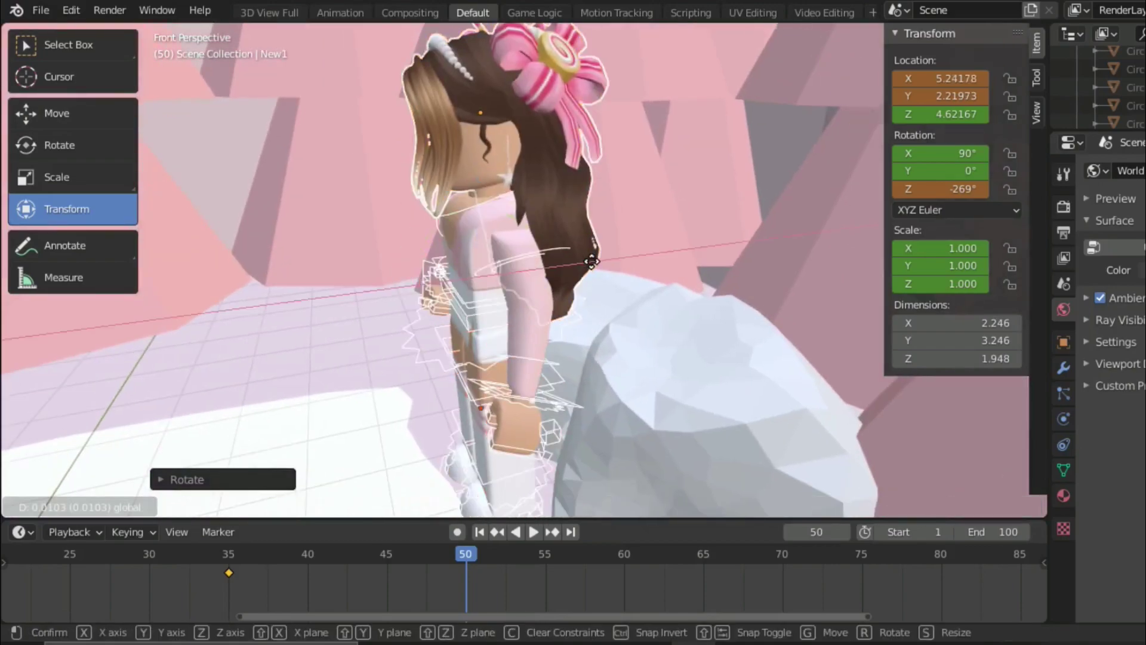
click(610, 258)
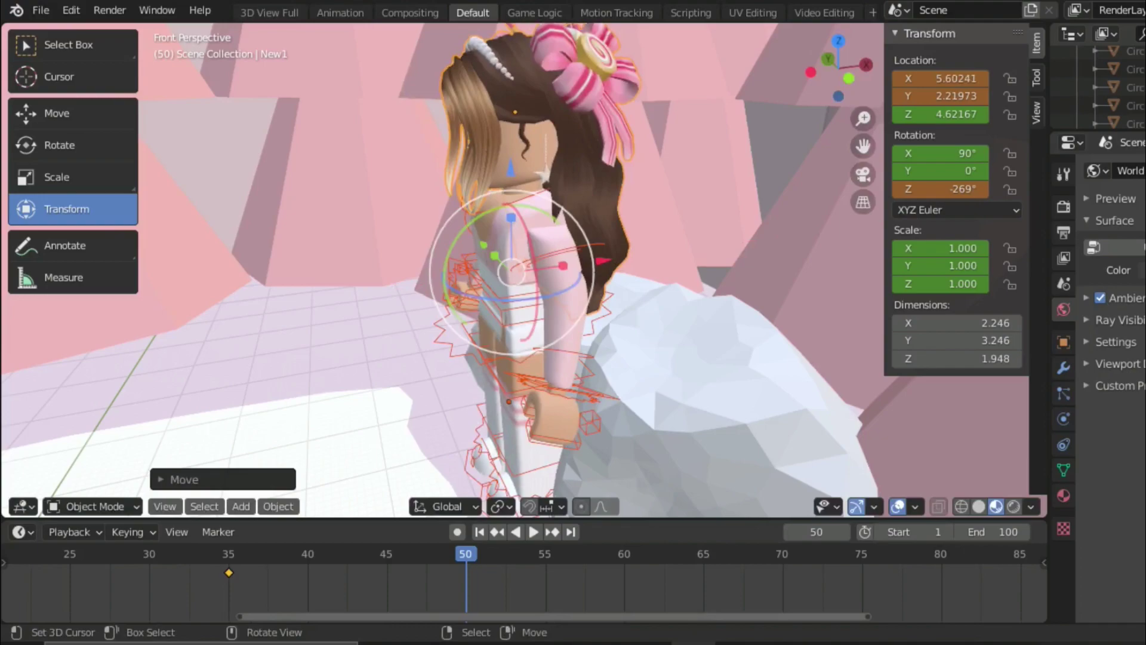
key(shift+grave)
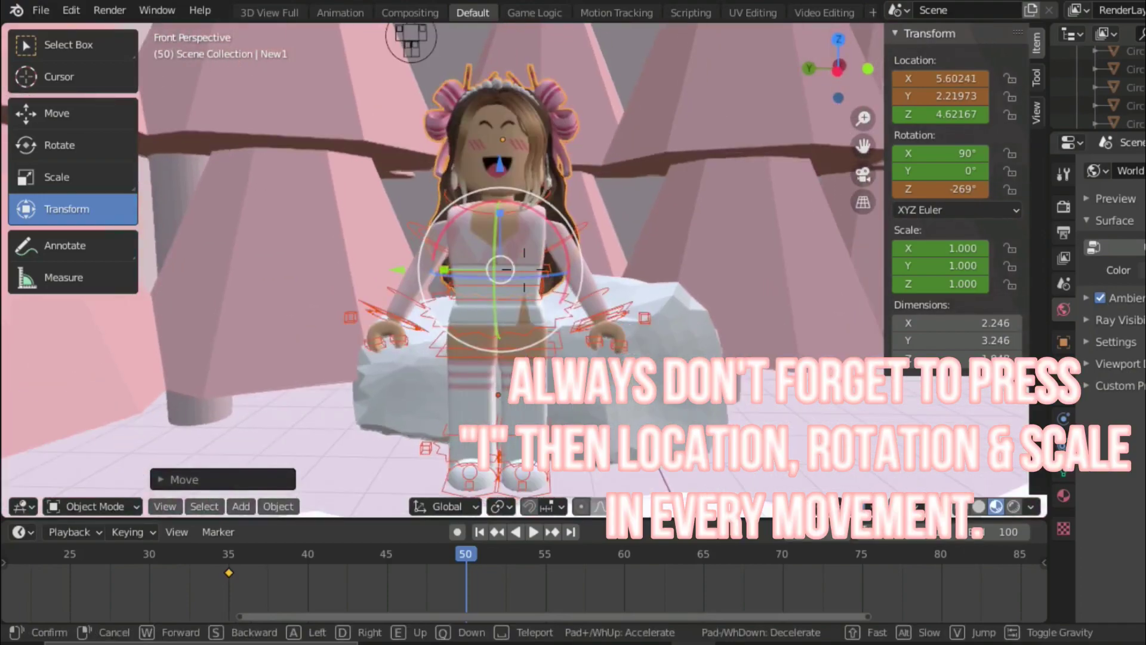
click(525, 279)
key(i)
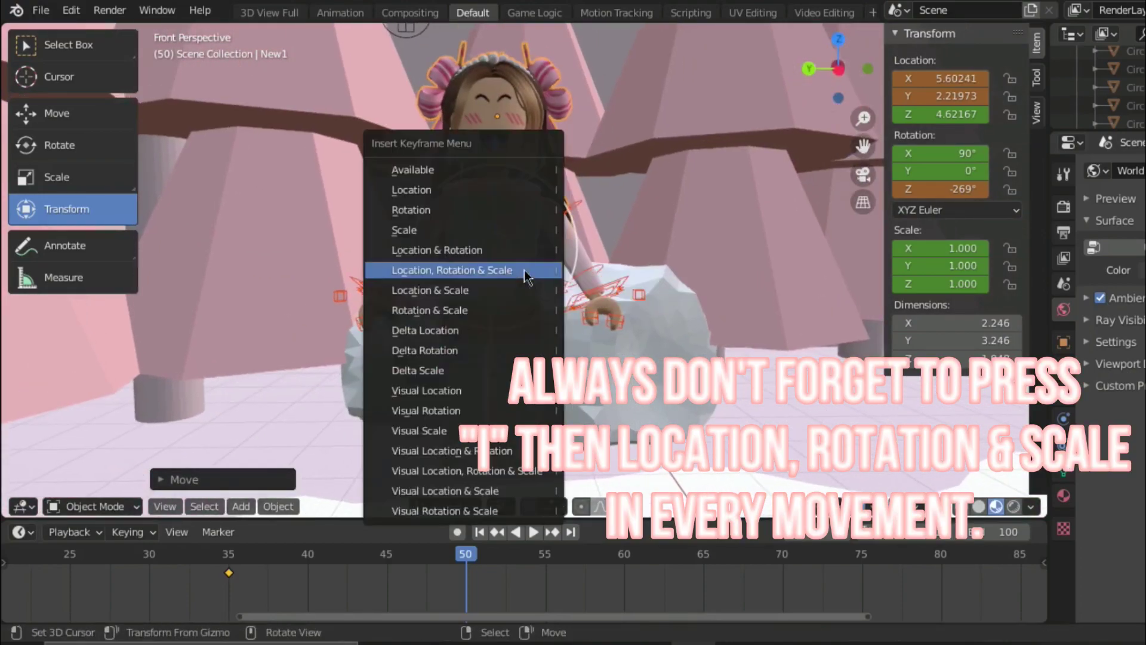
- Key the character's location, rotation and scale at frame 50
key(Return)
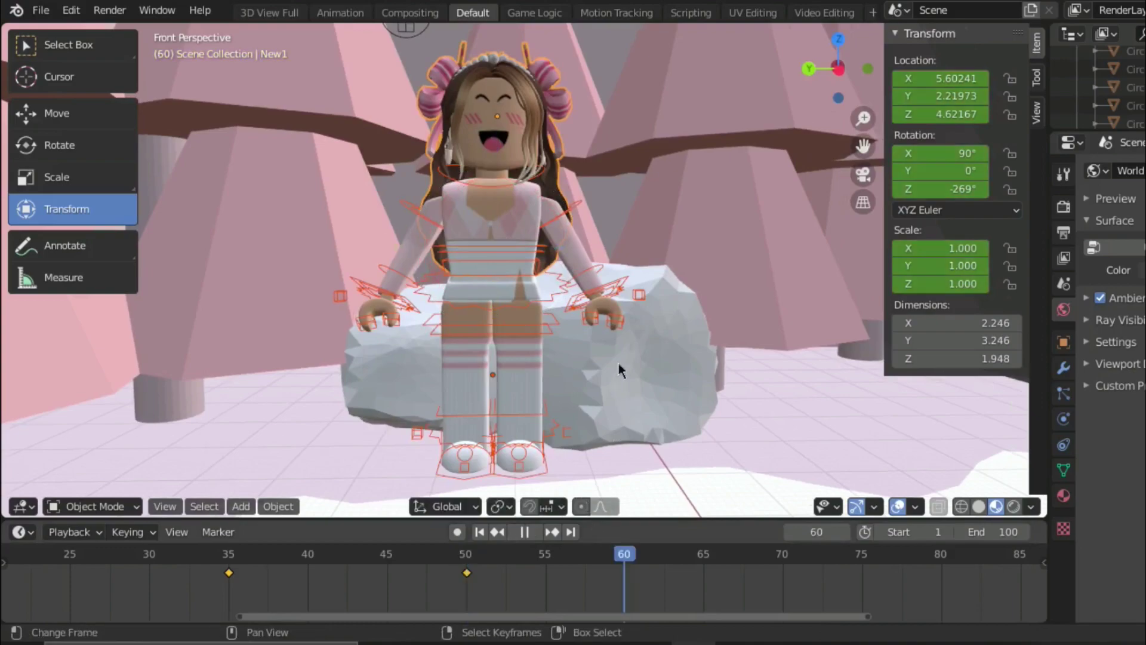
key(shift+grave)
click(524, 270)
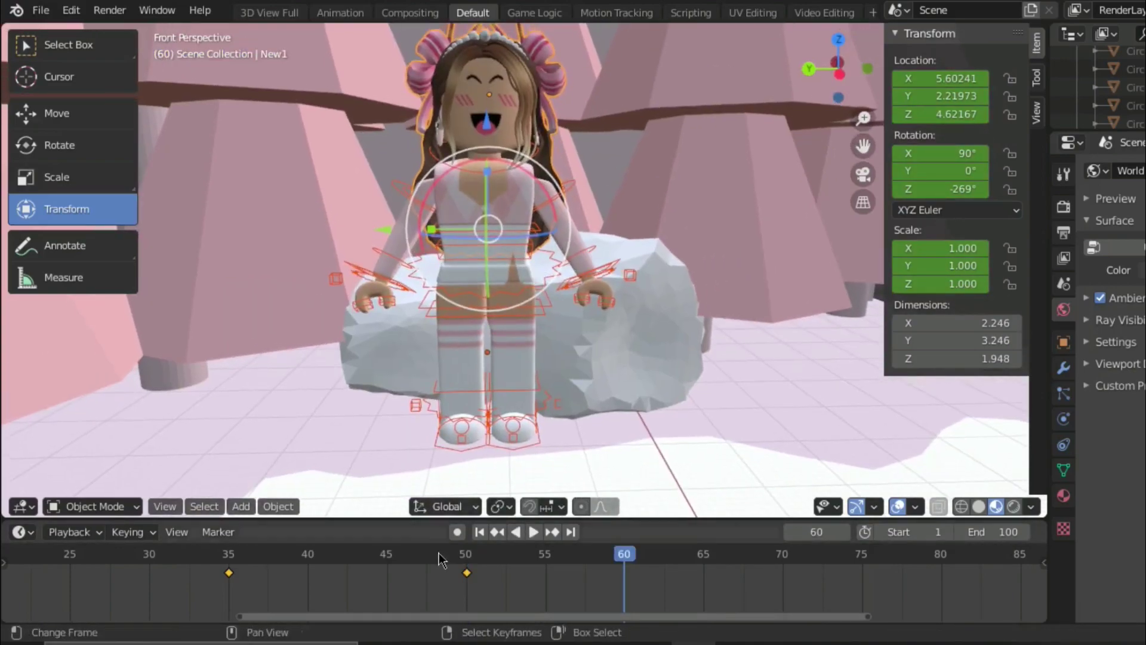
key(Down)
- In Pose Mode, key the leg bones' location, rotation and scale at frame 50
click(531, 315)
key(ctrl+Tab)
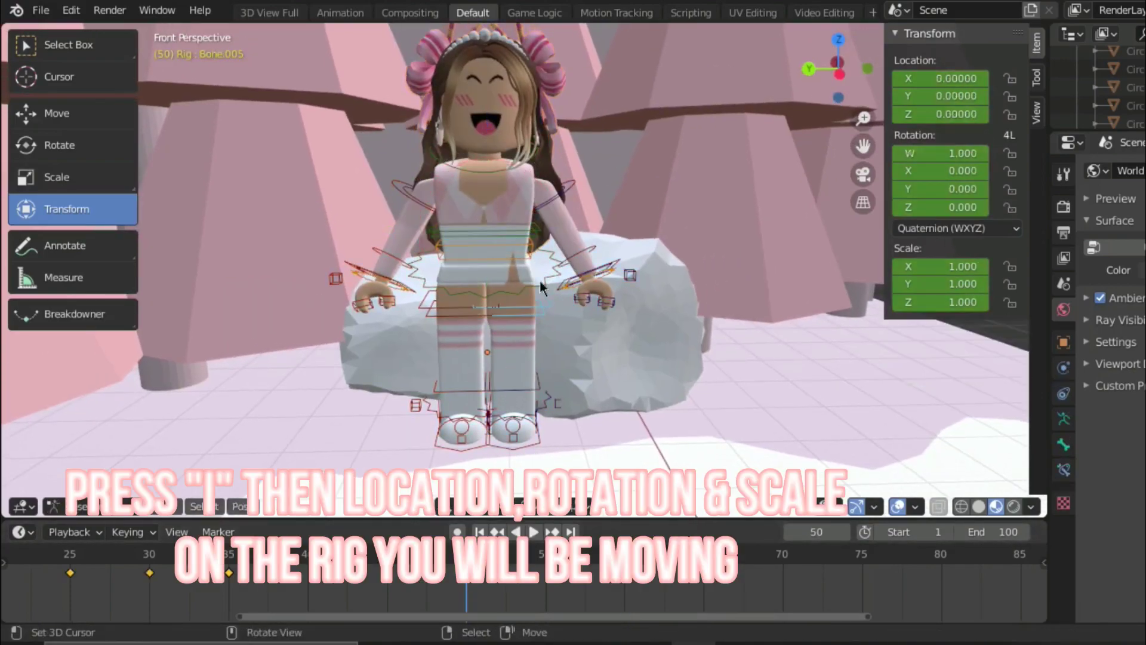
key(i)
click(540, 285)
key(i)
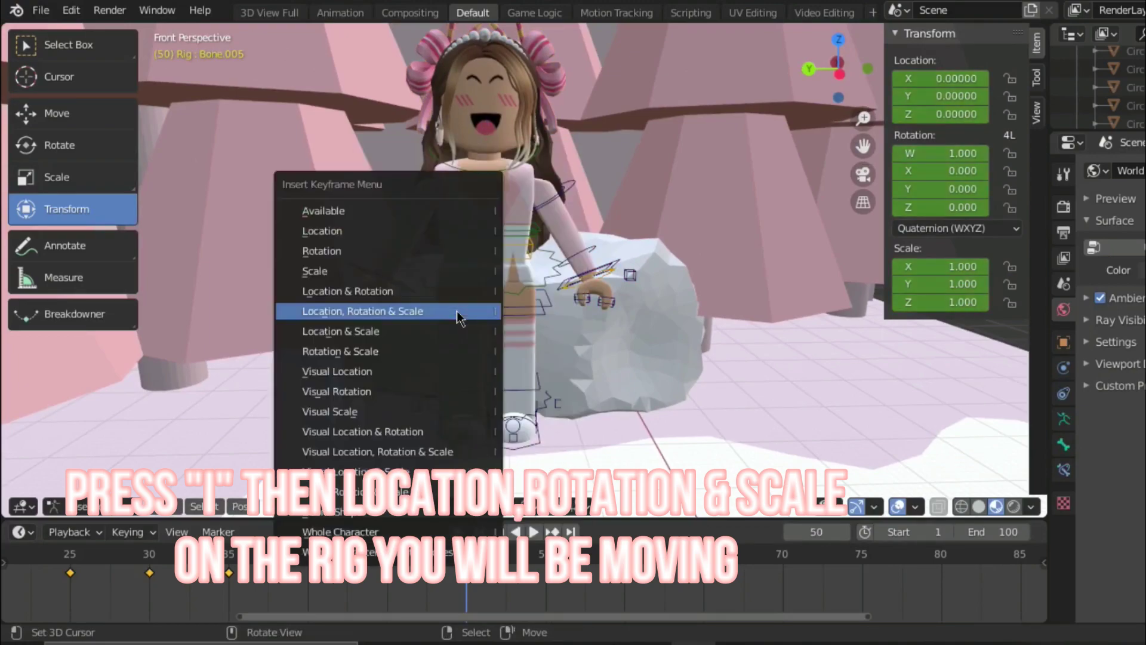
click(464, 380)
key(i)
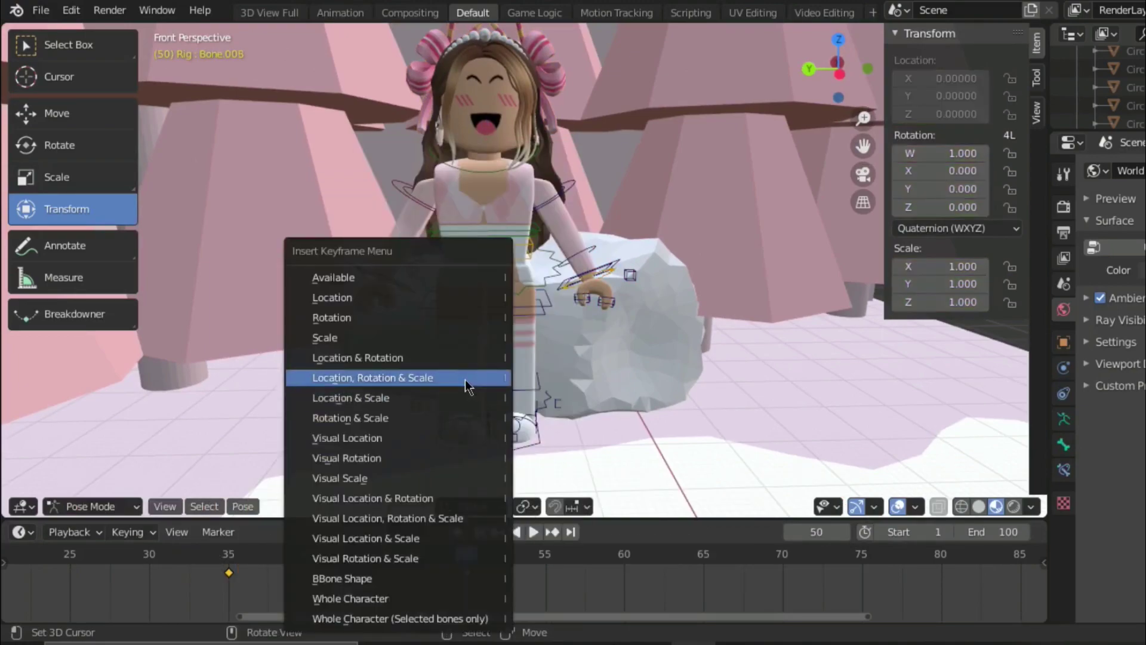
click(497, 377)
click(537, 387)
key(i)
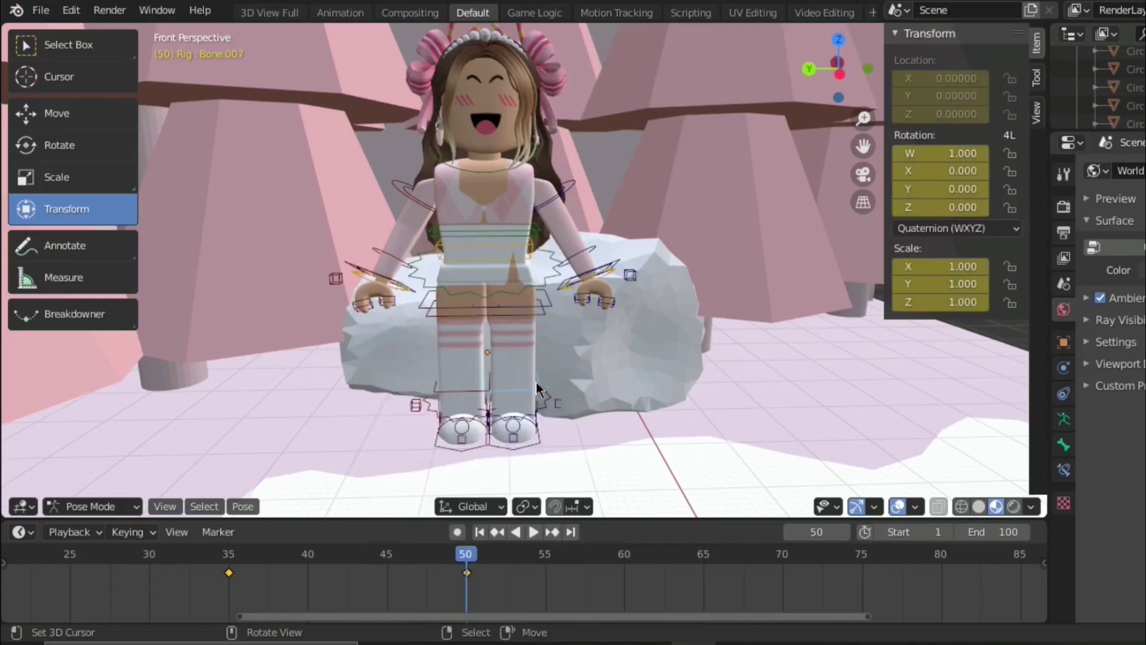
- At frame 60, raise the thigh bones into a seated angle and key them
key(space)
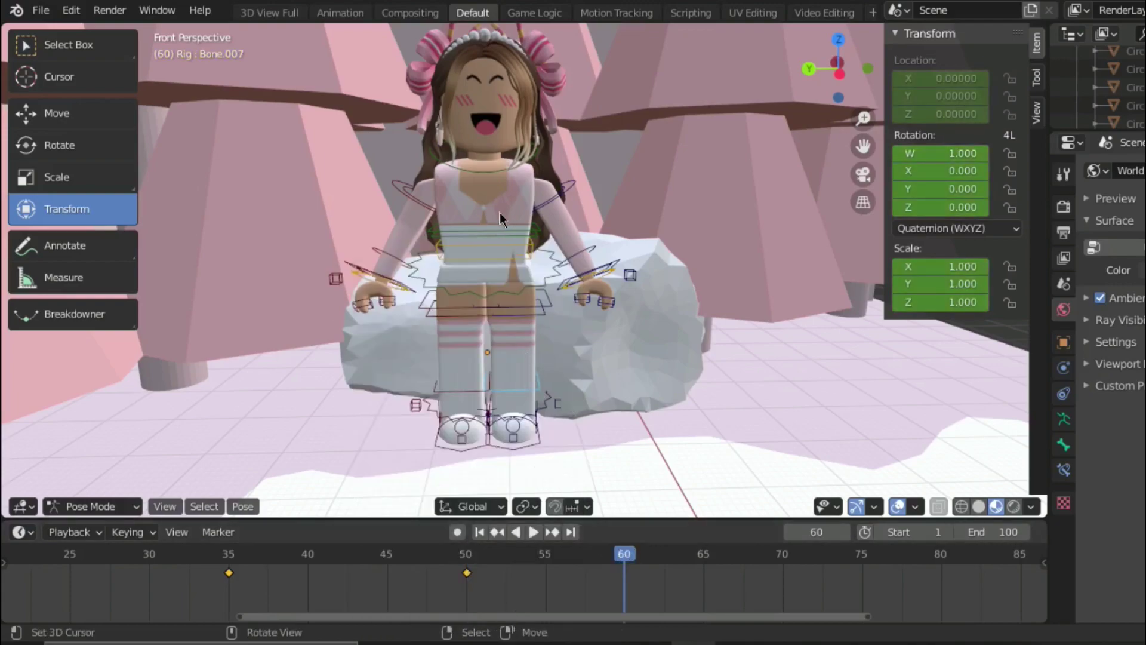
key(ctrl+Tab)
click(498, 110)
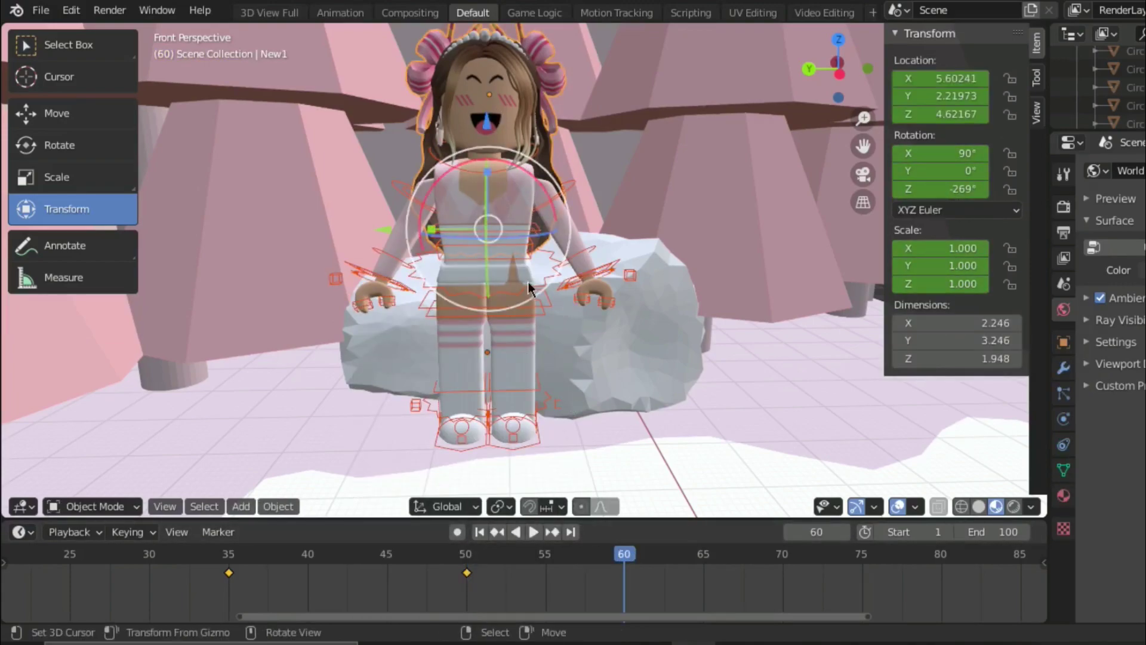
click(445, 308)
key(ctrl+Tab)
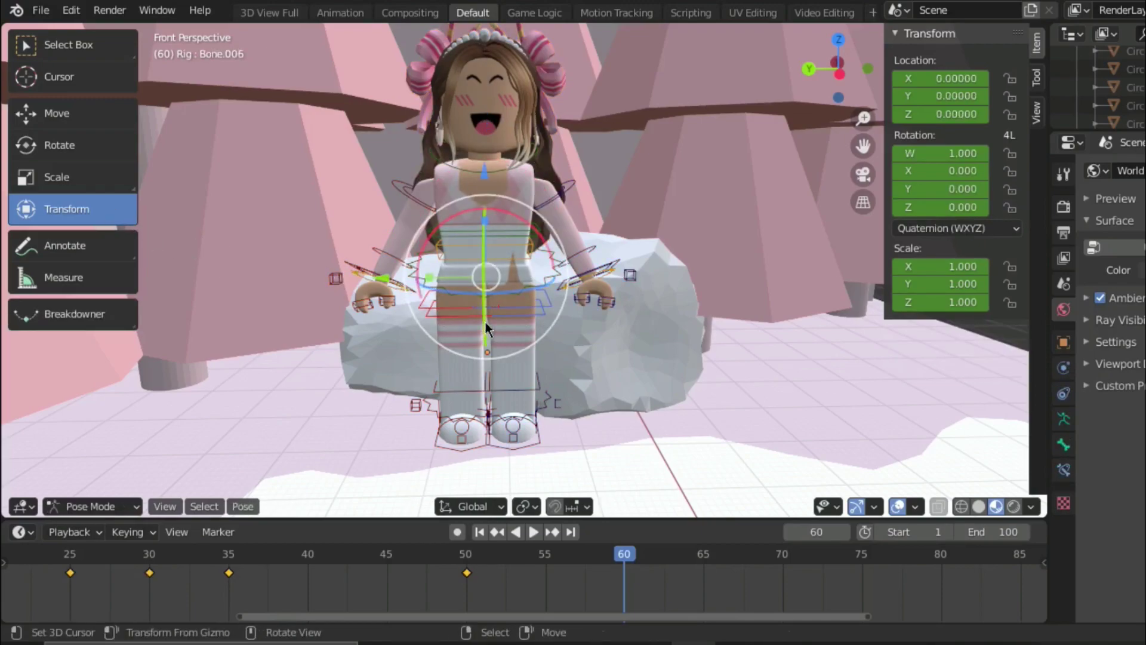
drag(485, 322, 473, 328)
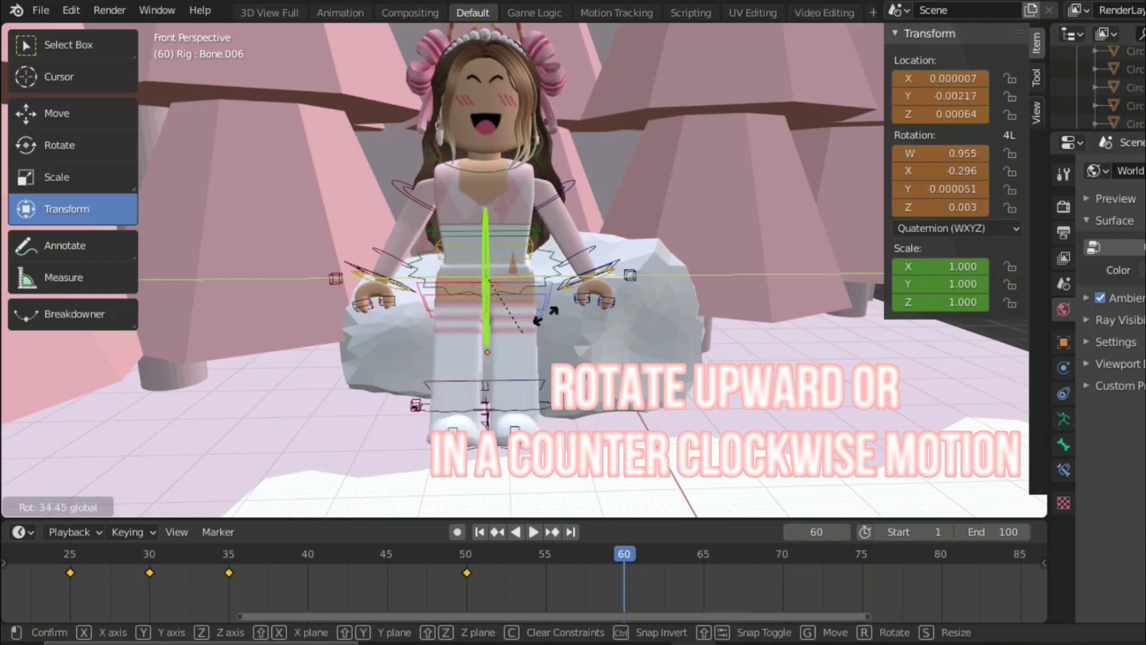
drag(472, 327, 574, 273)
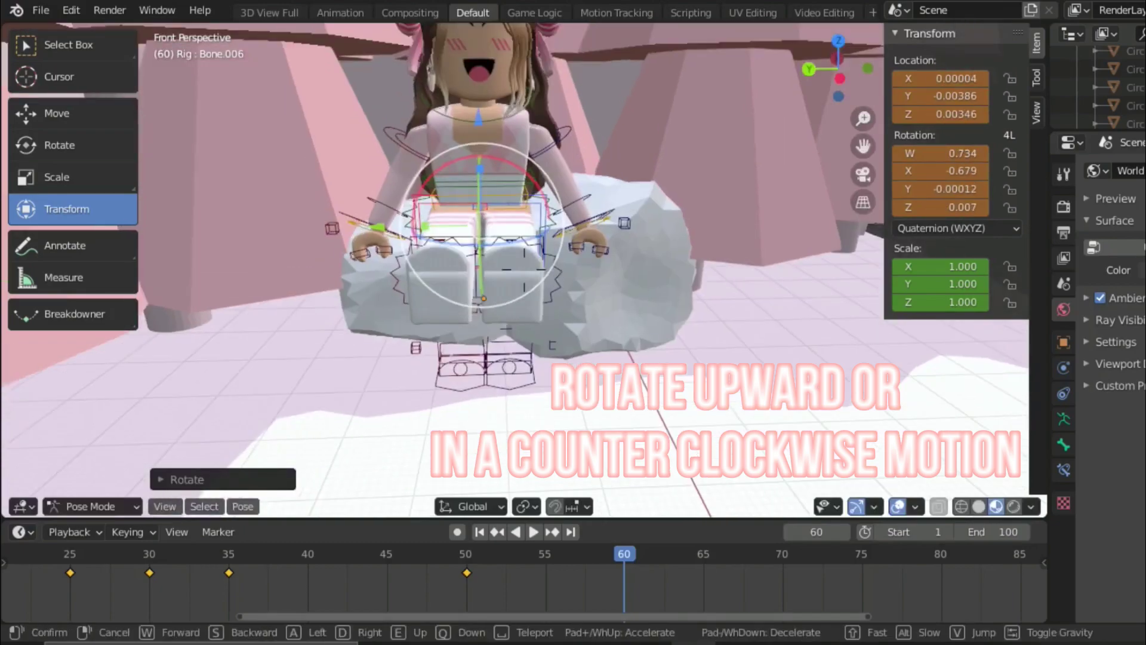
middle_drag(537, 269, 525, 275)
key(i)
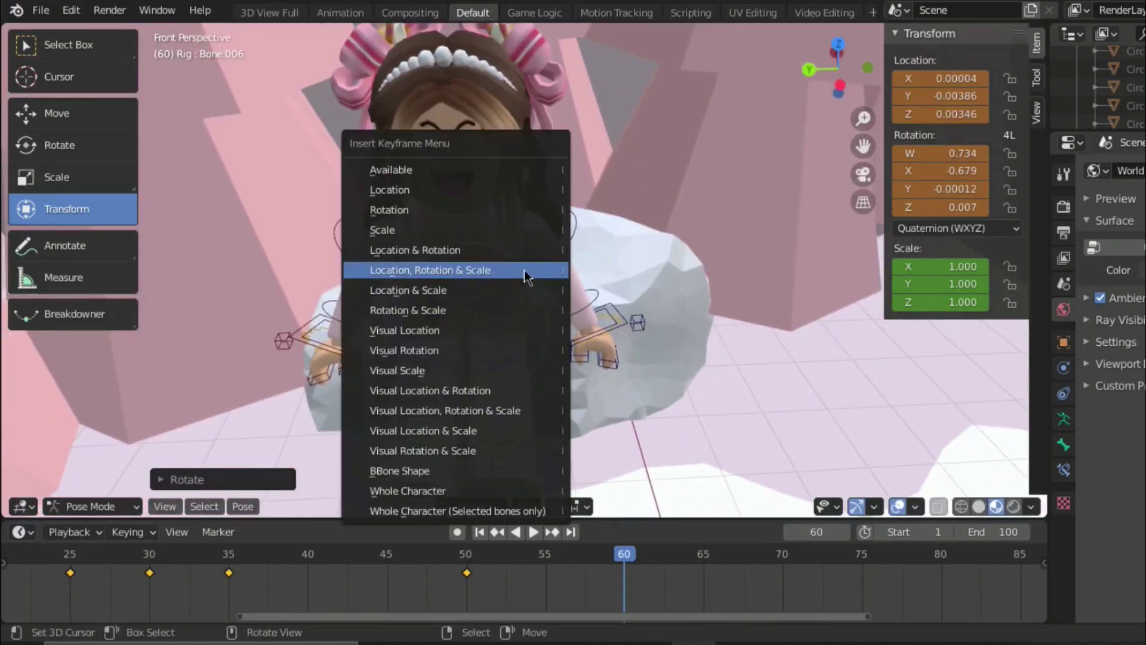
click(523, 272)
- Bend both lower legs downward and key them at frame 60
click(525, 405)
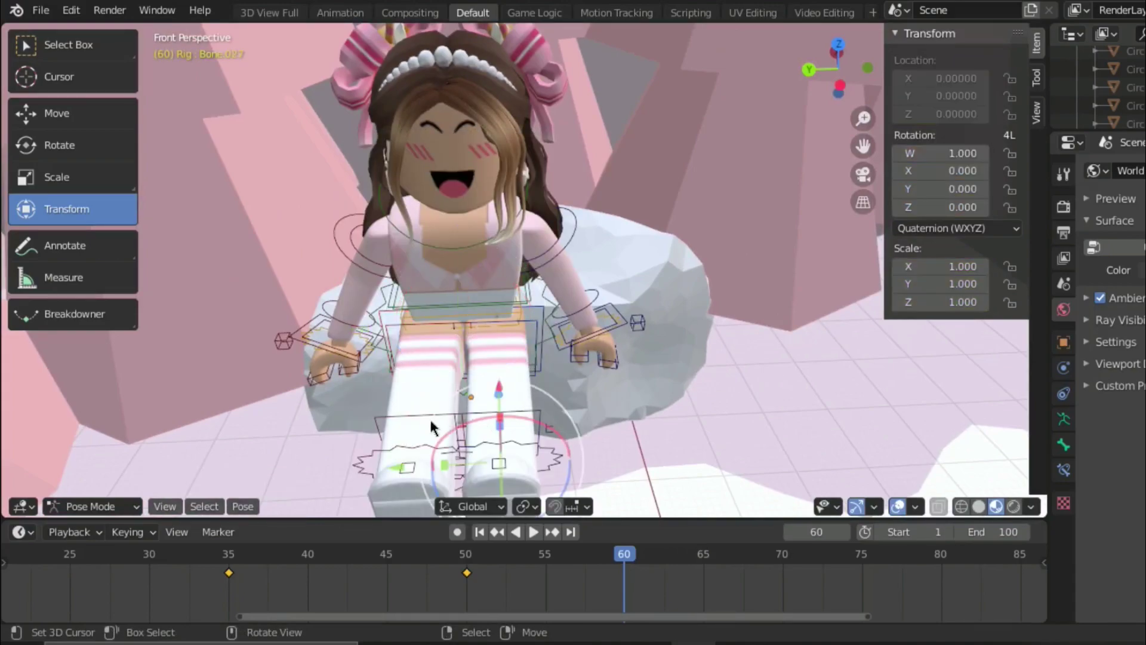
click(409, 412)
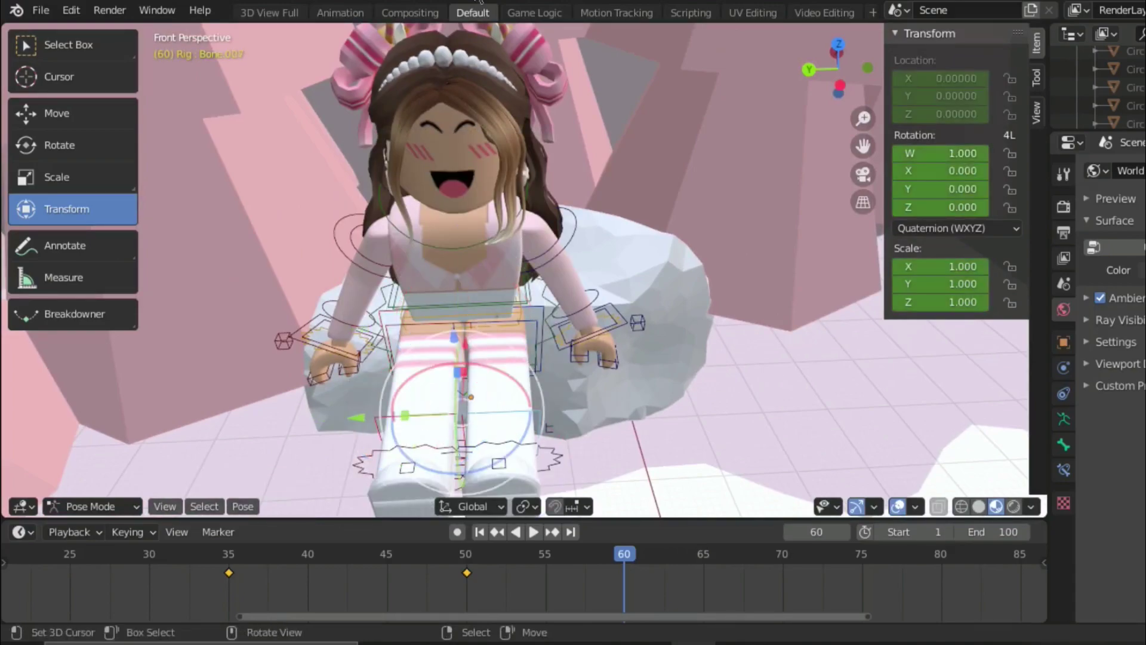
key(r)
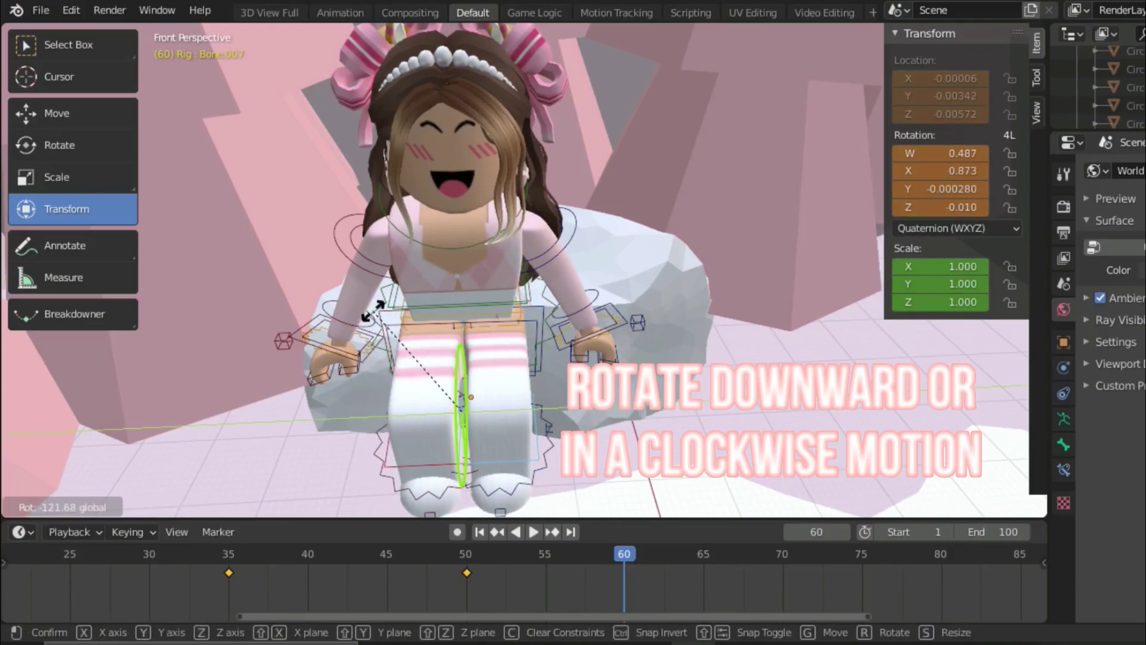
click(488, 325)
key(i)
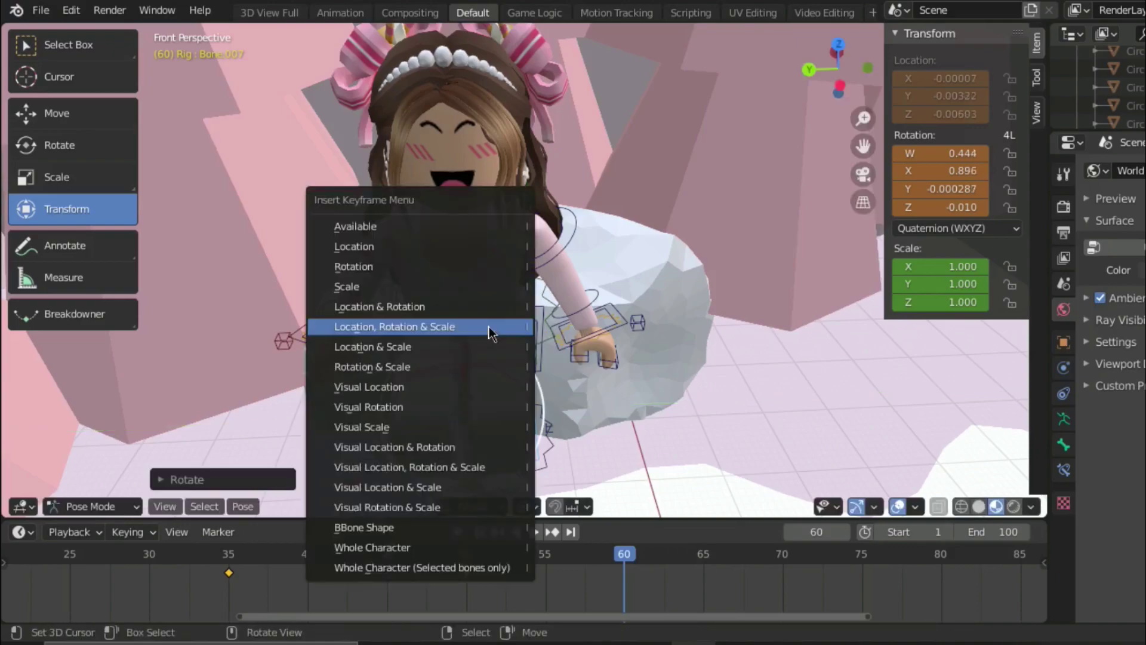
click(490, 327)
click(481, 140)
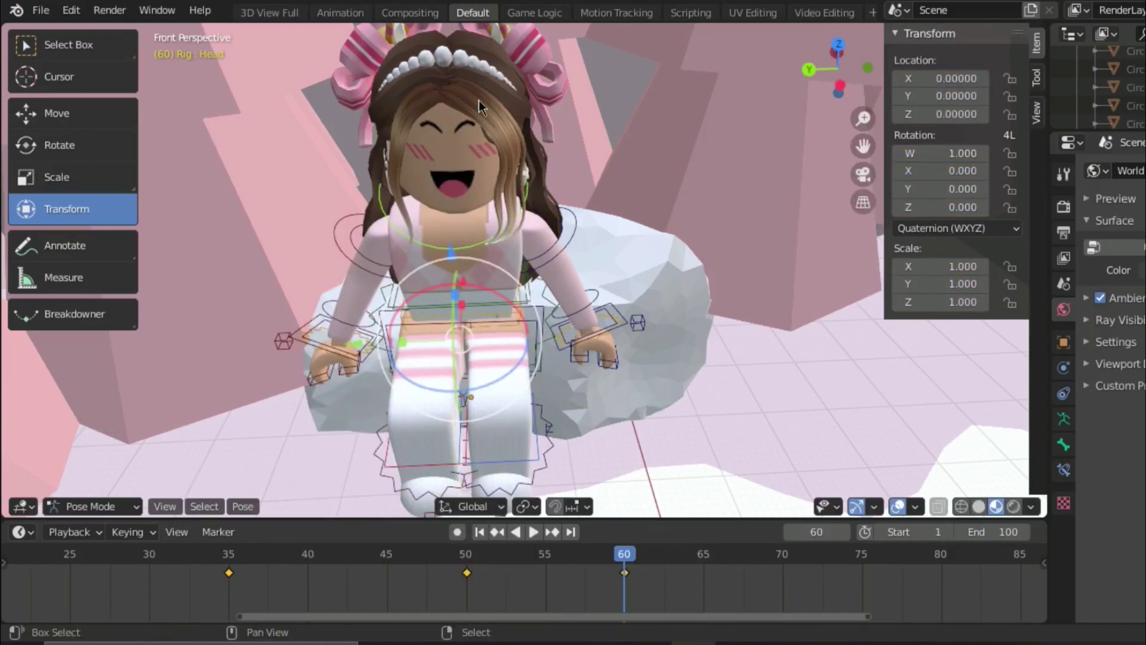
key(ctrl+Tab)
key(shift+grave)
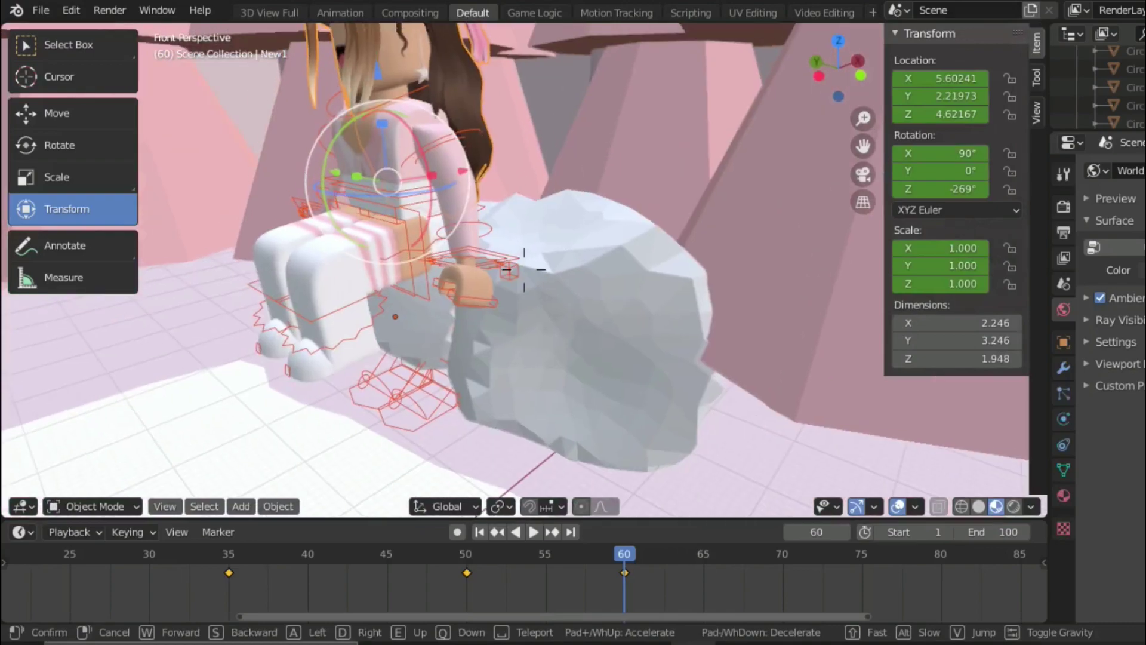
- Move the character further onto the rock
click(524, 268)
key(g)
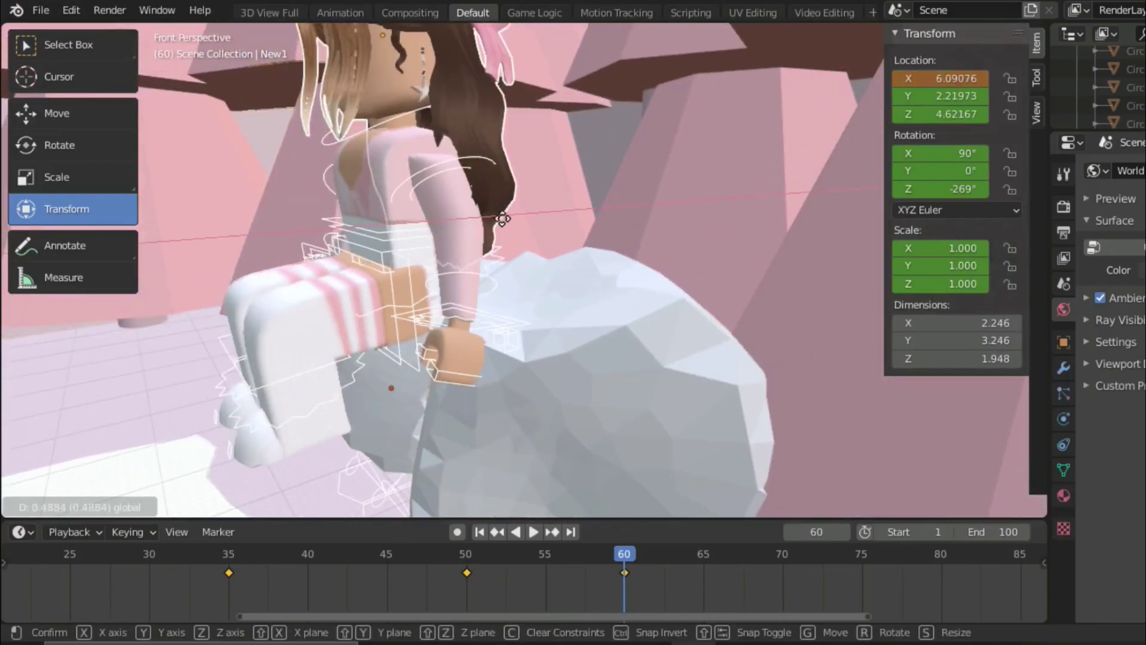
click(583, 219)
key(shift+grave)
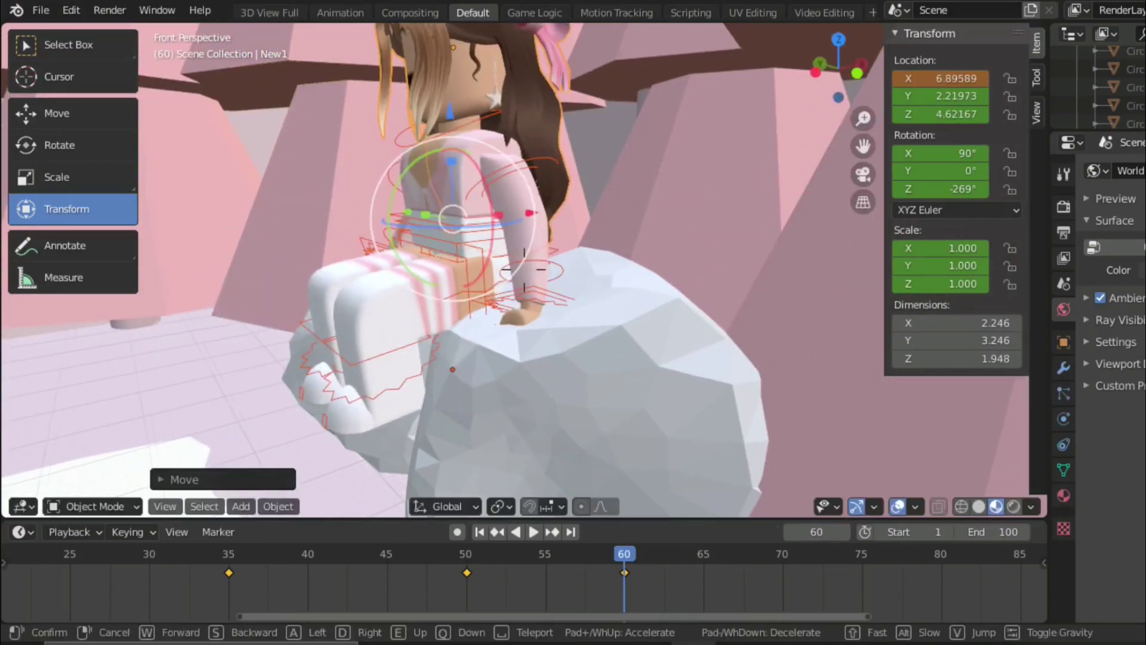
key(a)
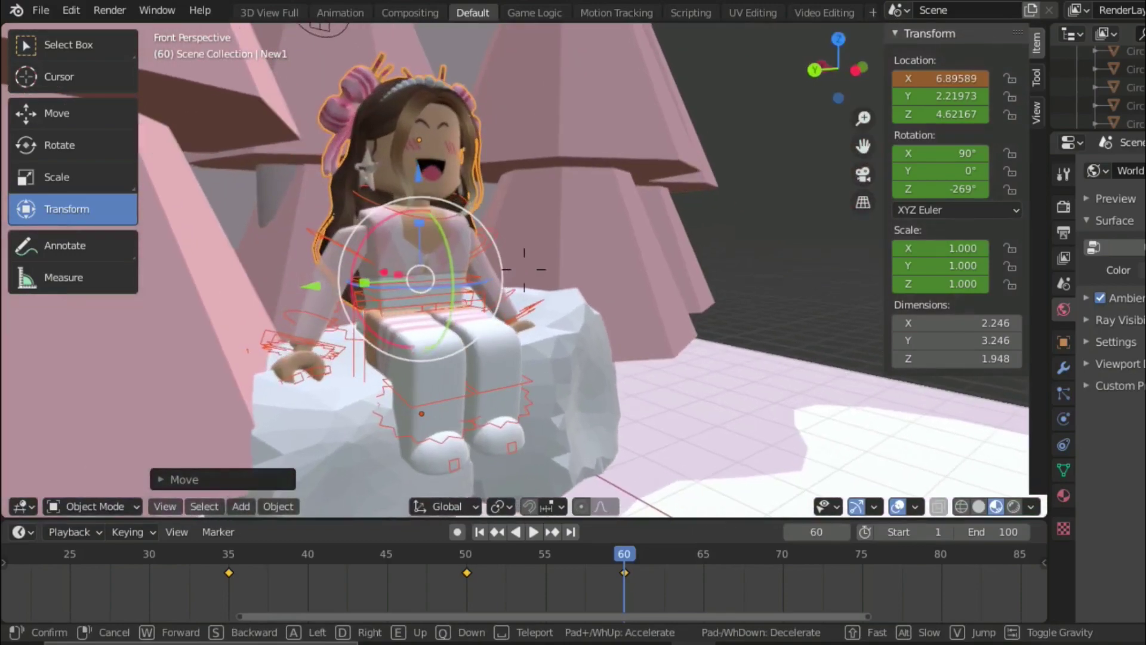
click(419, 218)
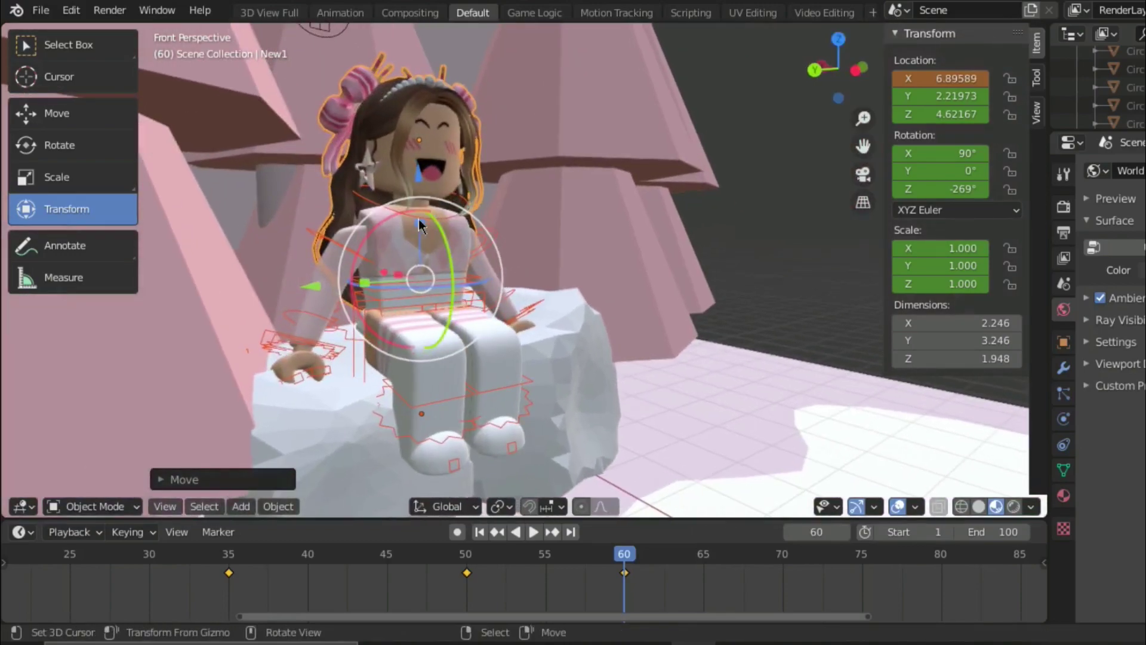
- Lower her along Z onto the rock, key it, and play from frame 35
key(g)
key(z)
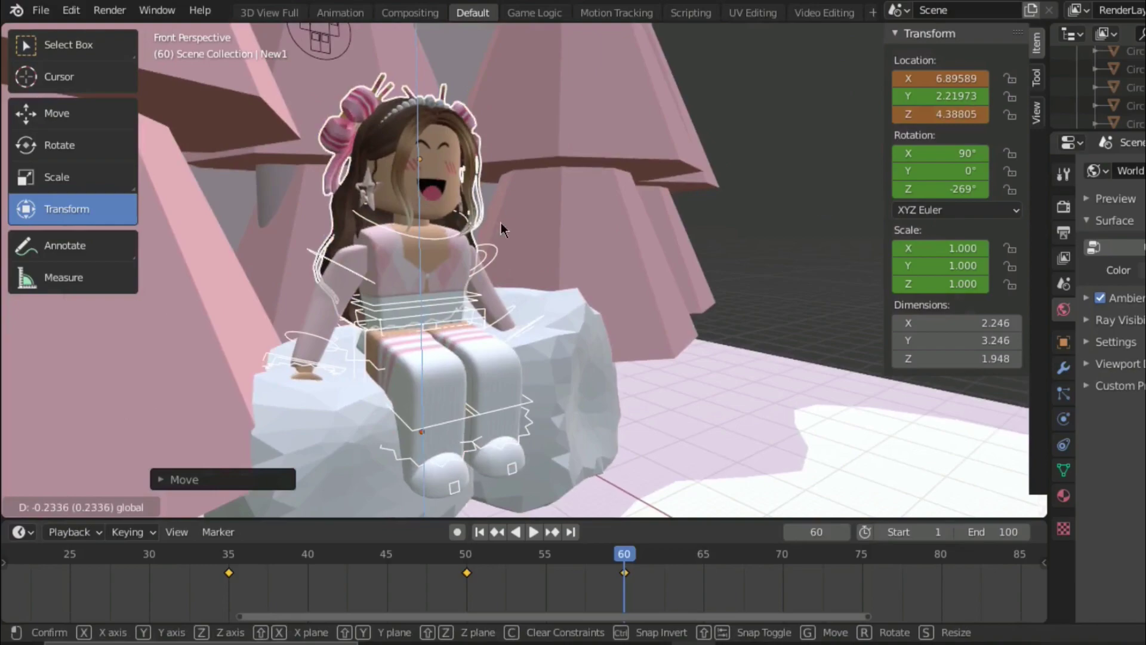
click(502, 230)
key(shift+grave)
key(s)
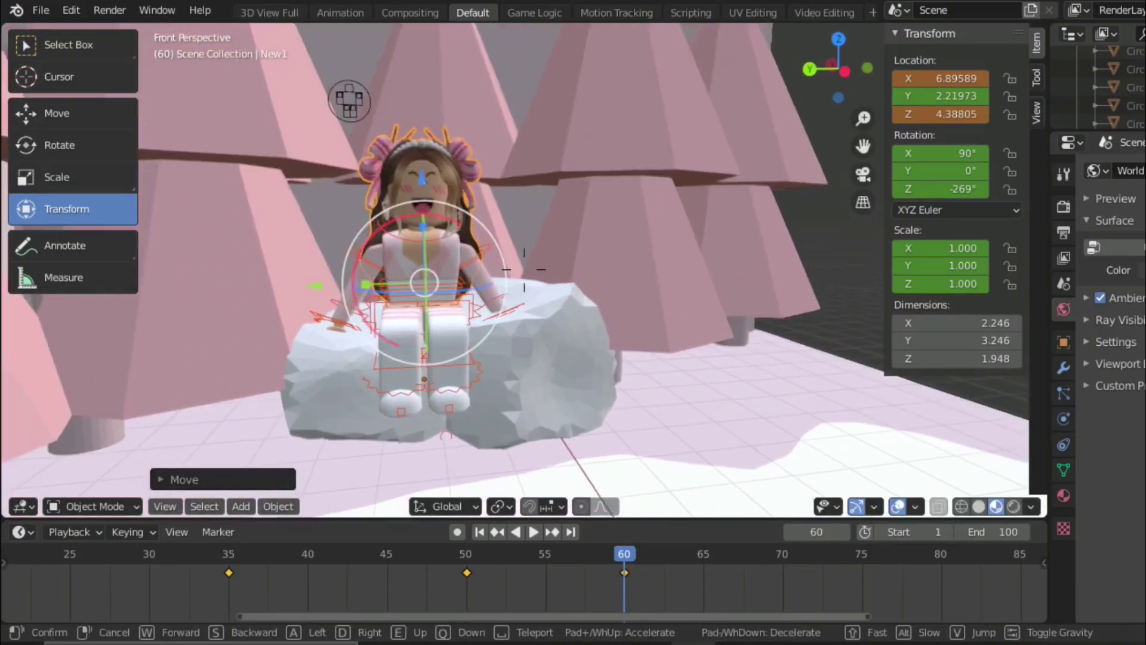
click(525, 270)
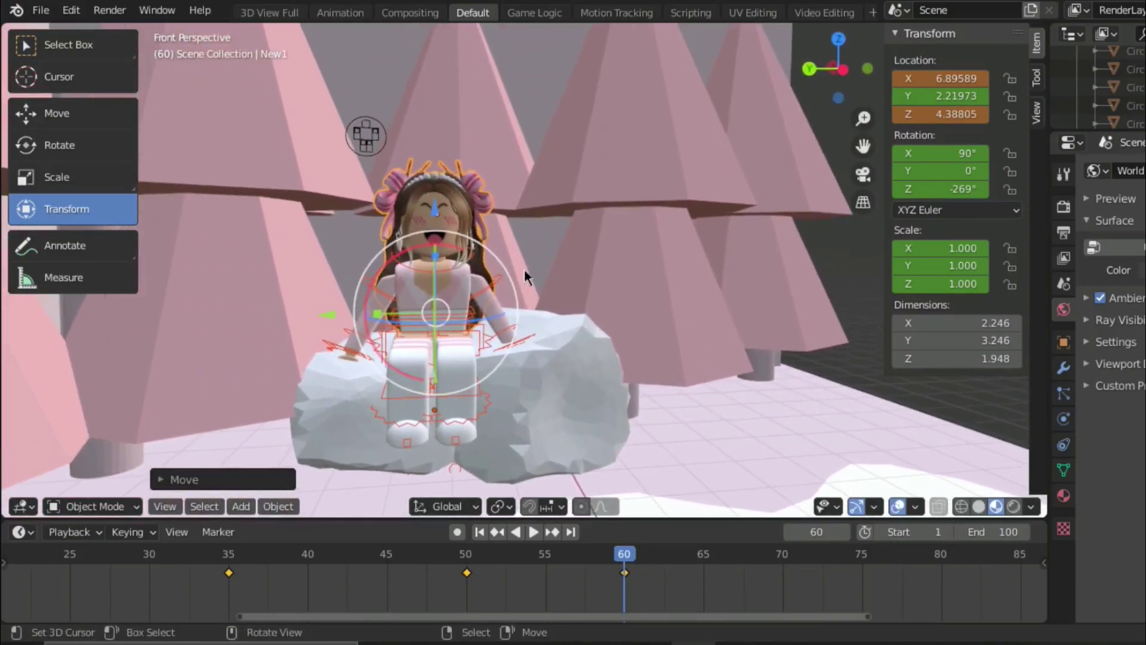
key(i)
click(524, 269)
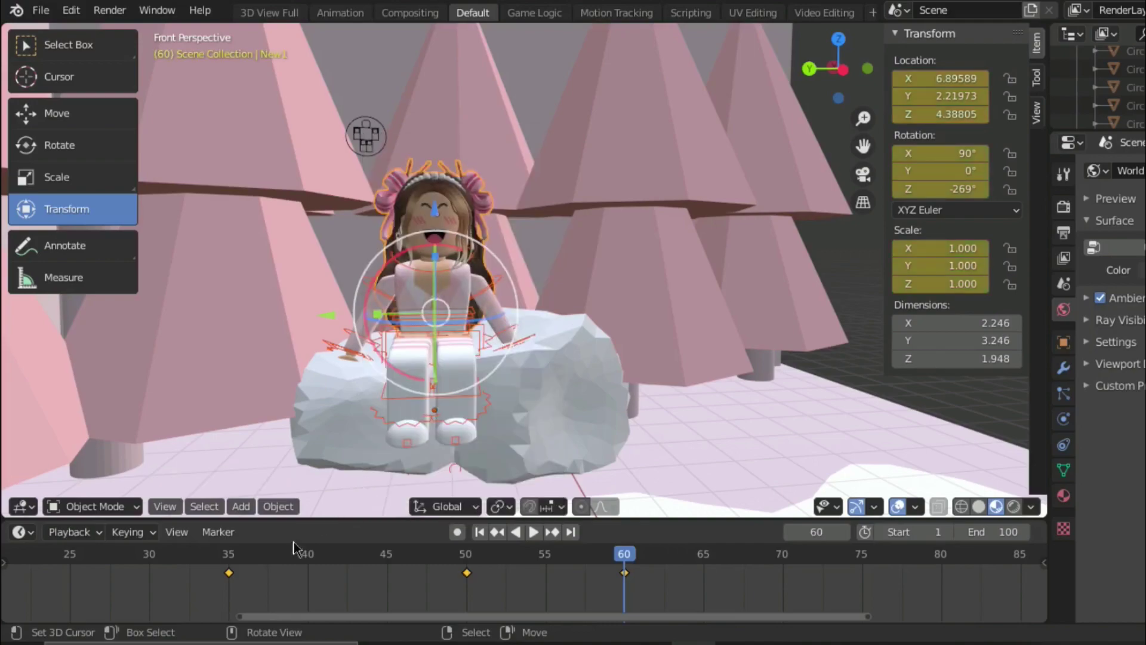
click(232, 561)
click(535, 532)
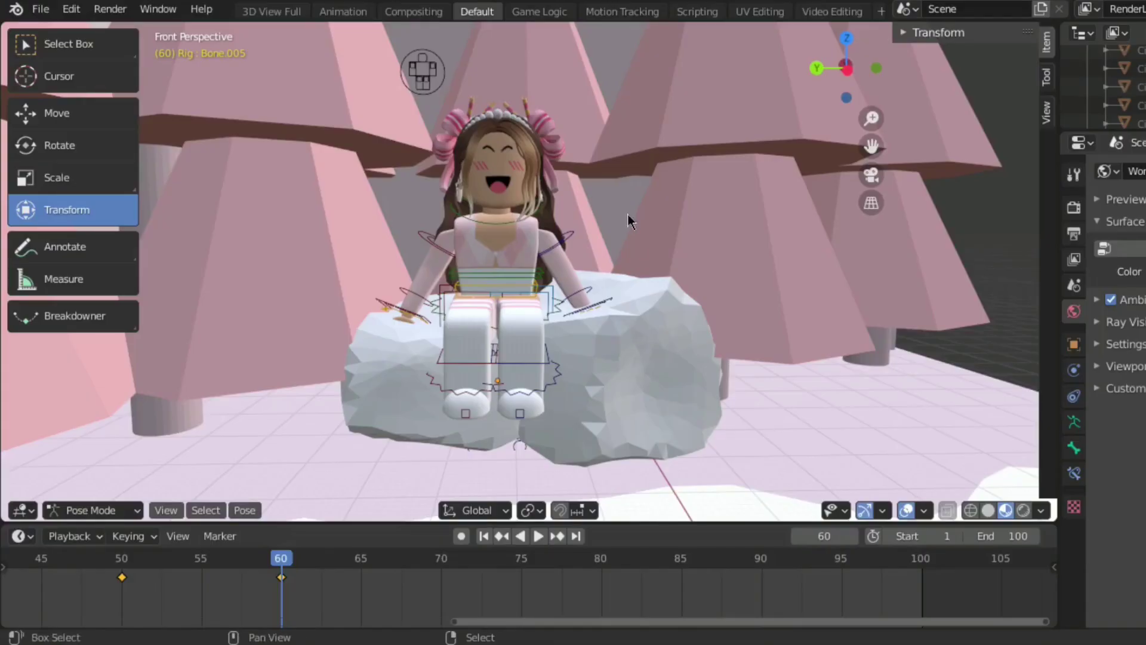
- At frame 75, rotate one leg bone upward on the Y axis, ready to key it
click(416, 352)
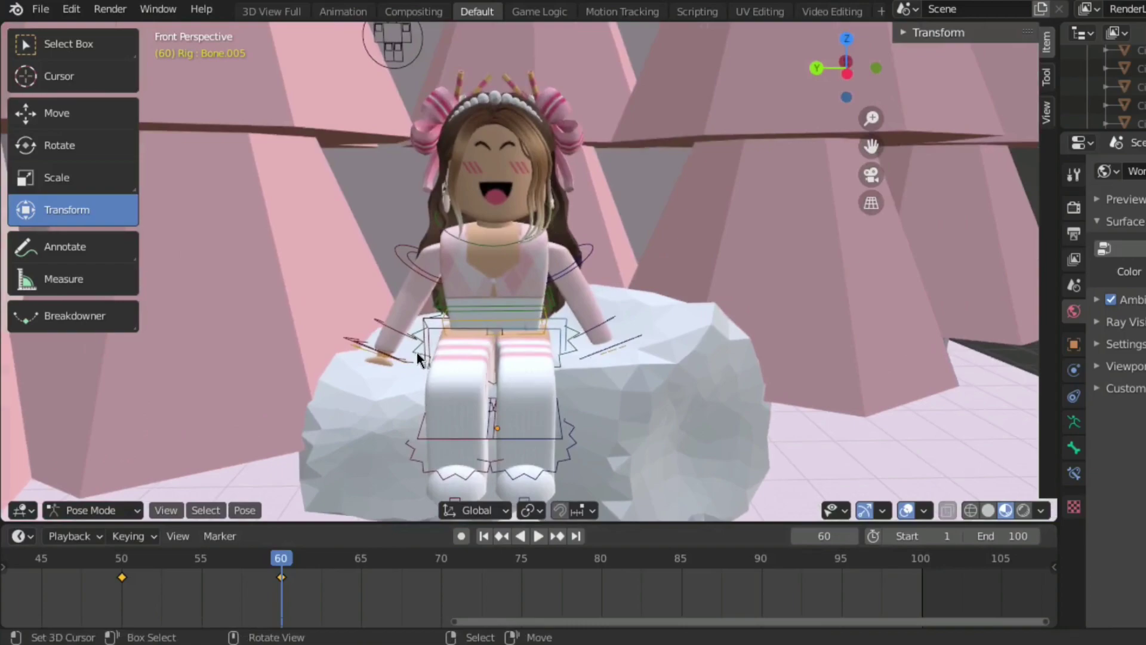
click(433, 324)
click(429, 344)
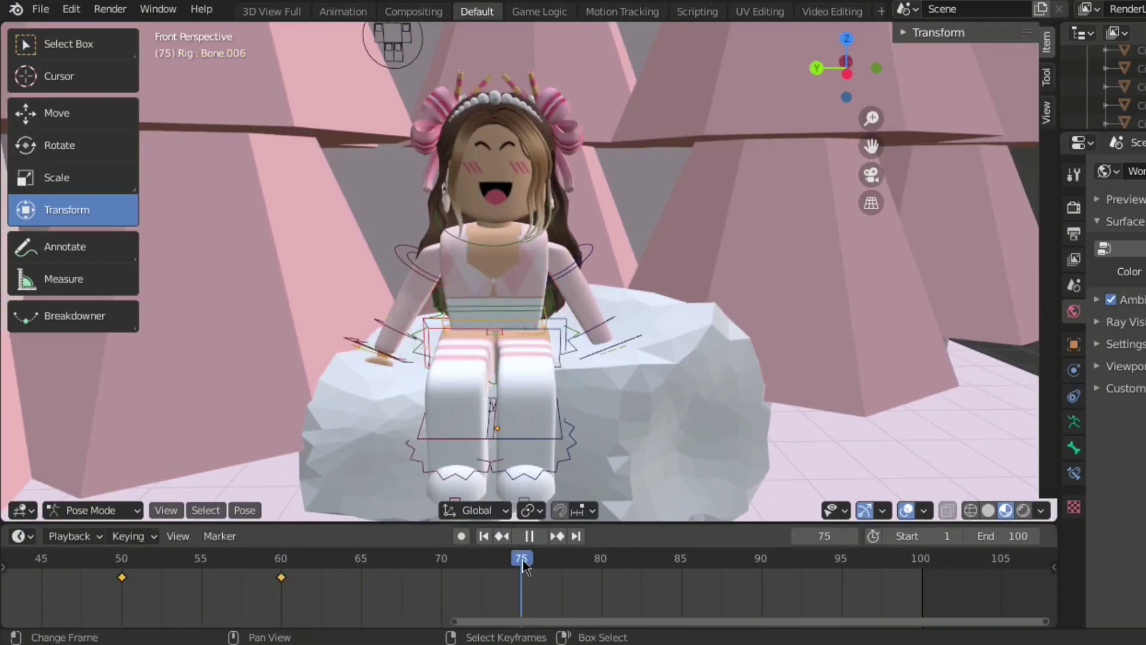
middle_drag(540, 392, 277, 325)
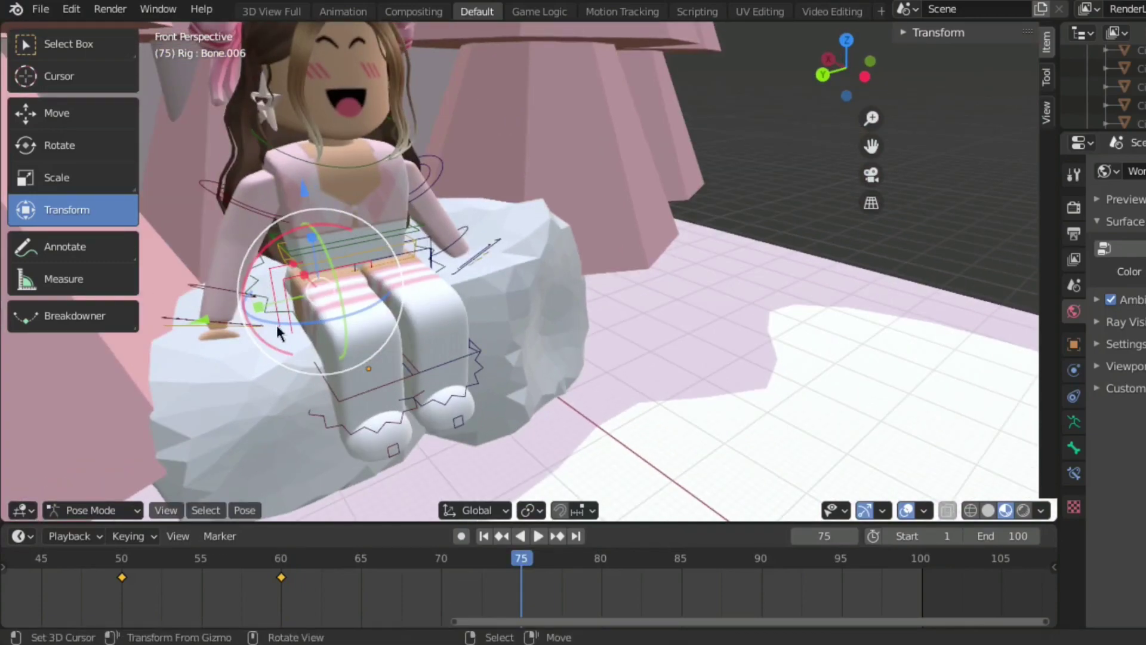
drag(270, 323, 320, 300)
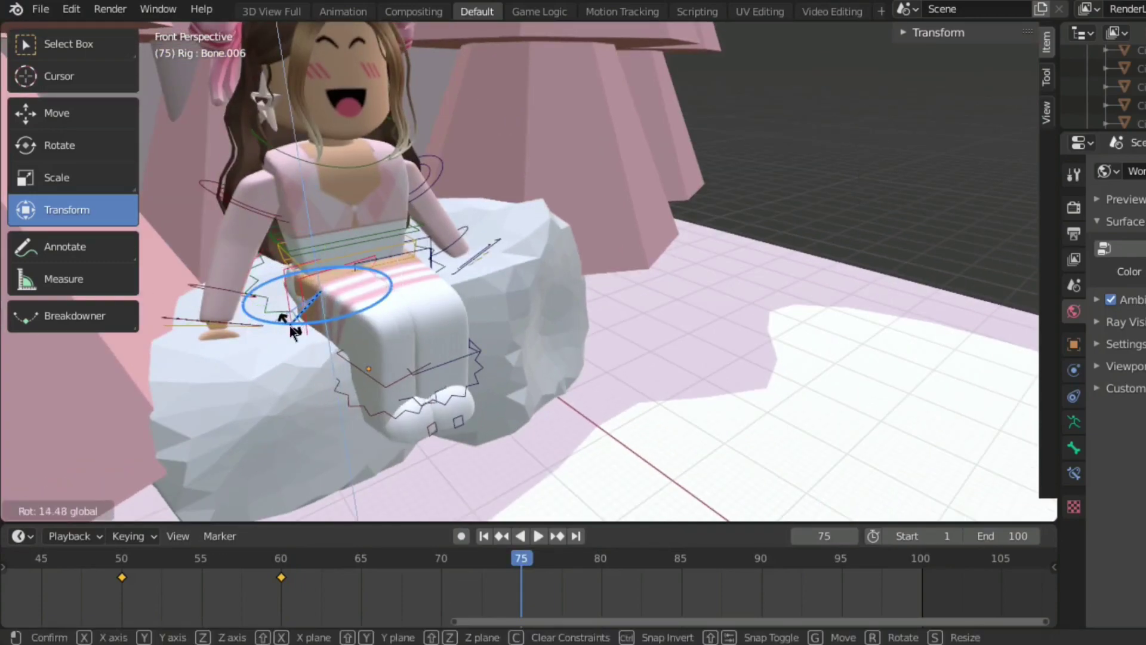
key(r)
key(y)
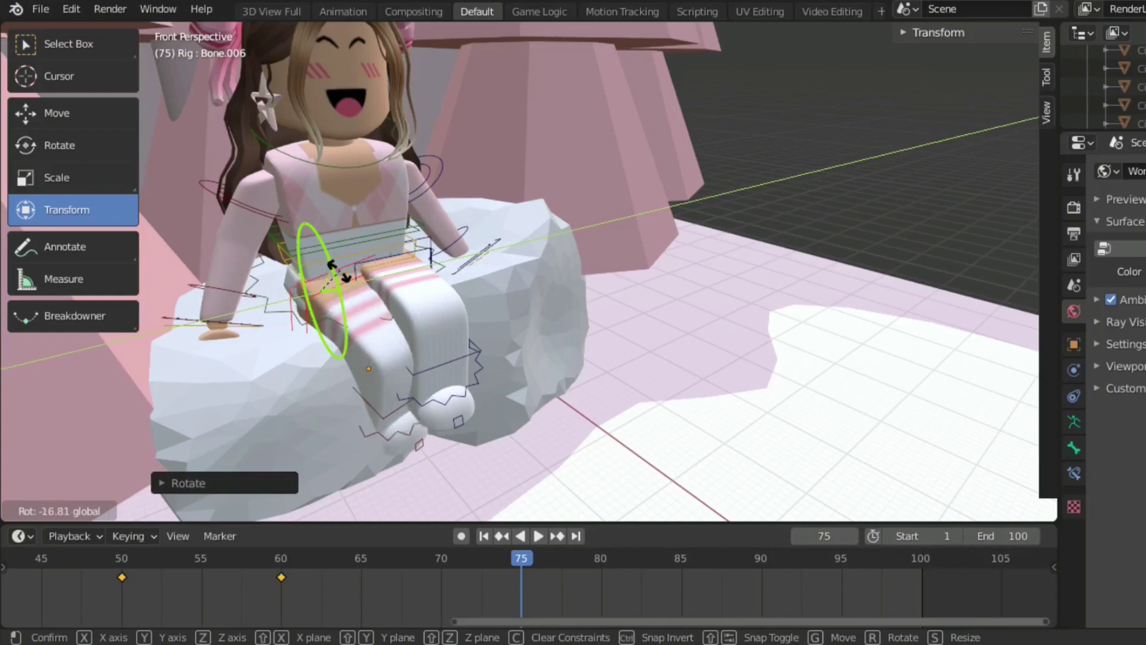
click(339, 267)
key(shift+grave)
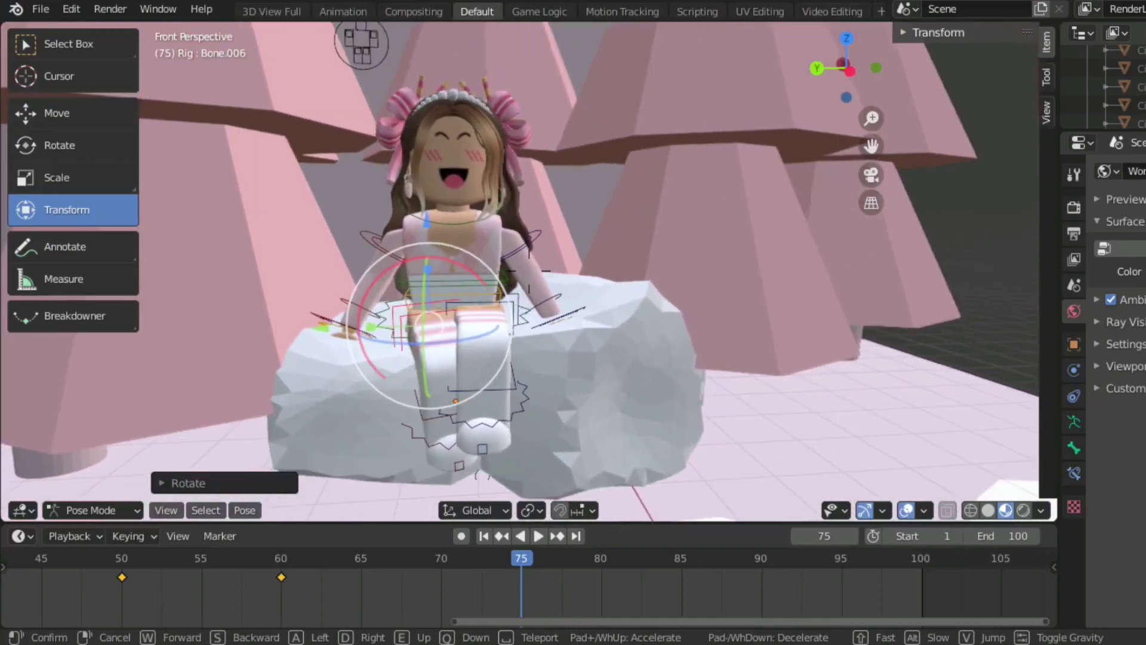
click(529, 271)
key(i)
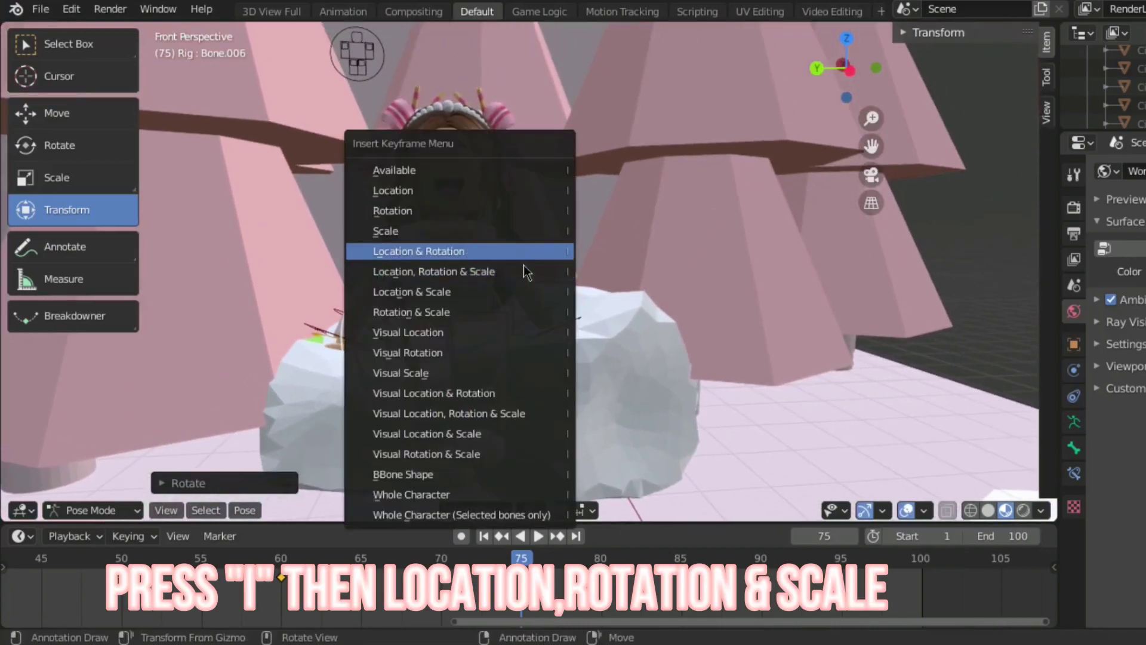
- Key the first leg bone, then rotate the other leg across it
click(527, 270)
click(515, 314)
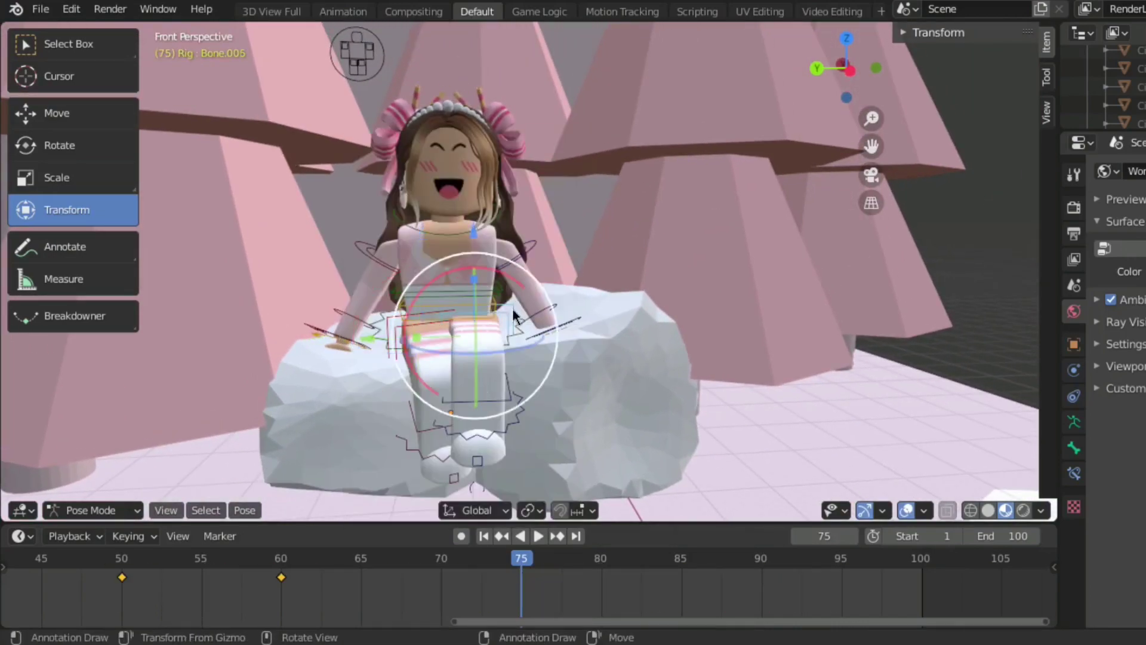
mouse_move(527, 346)
mouse_down()
mouse_move(479, 347)
mouse_move(484, 291)
mouse_move(549, 287)
mouse_up()
key(shift+grave)
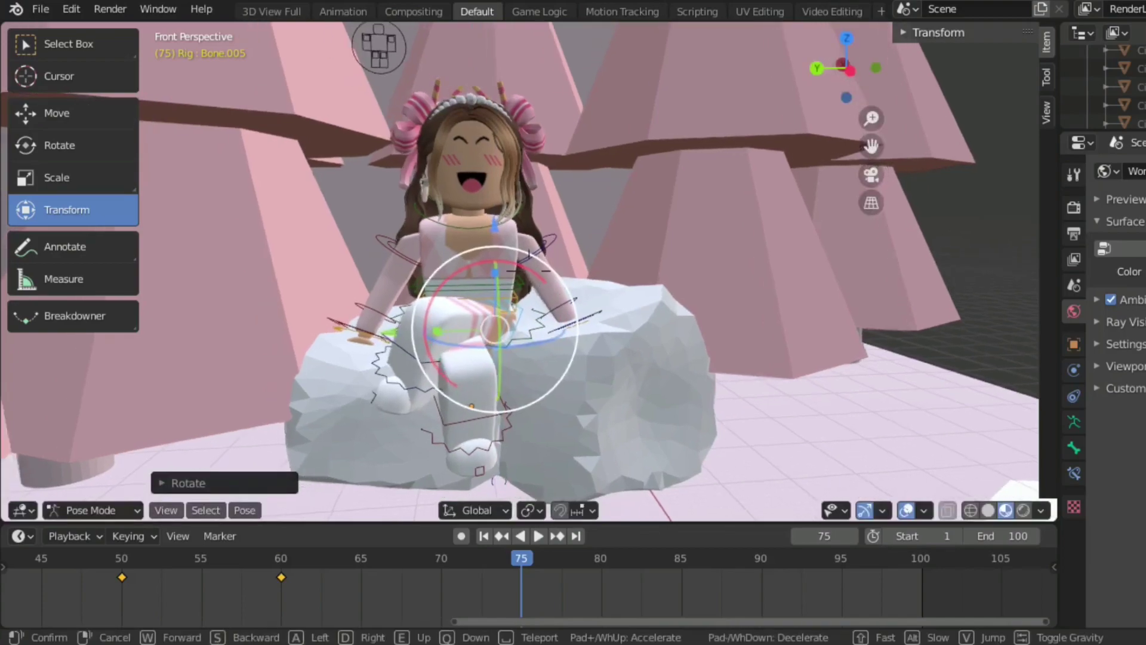
click(515, 305)
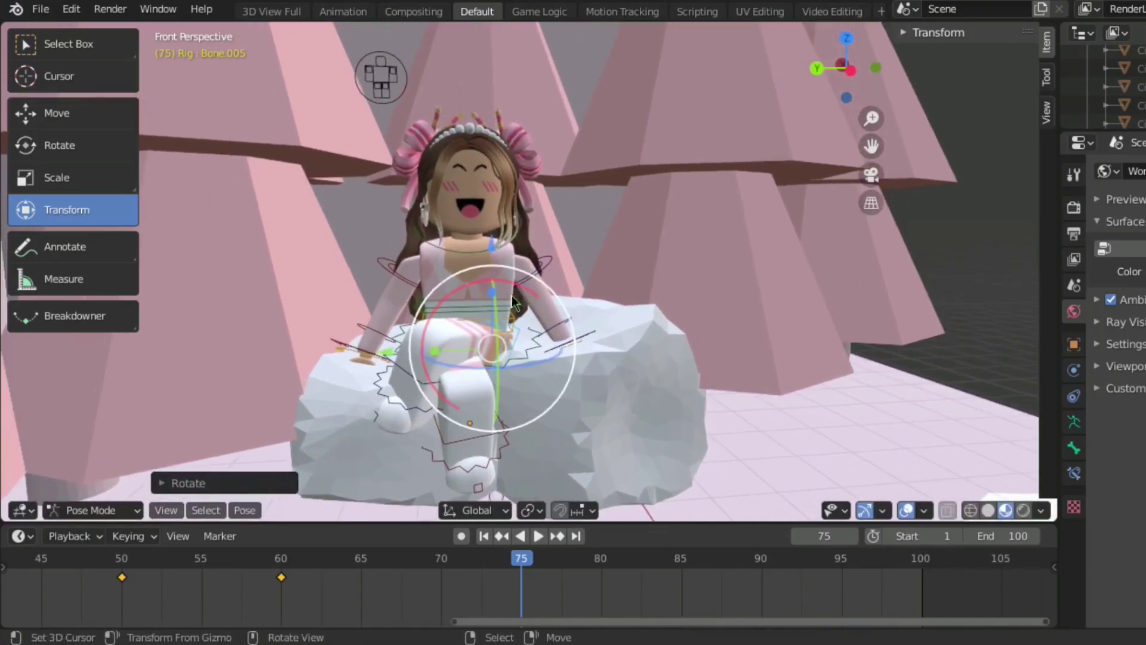
- Move the other leg along Y and freely rotate it over the first leg
key(g)
key(y)
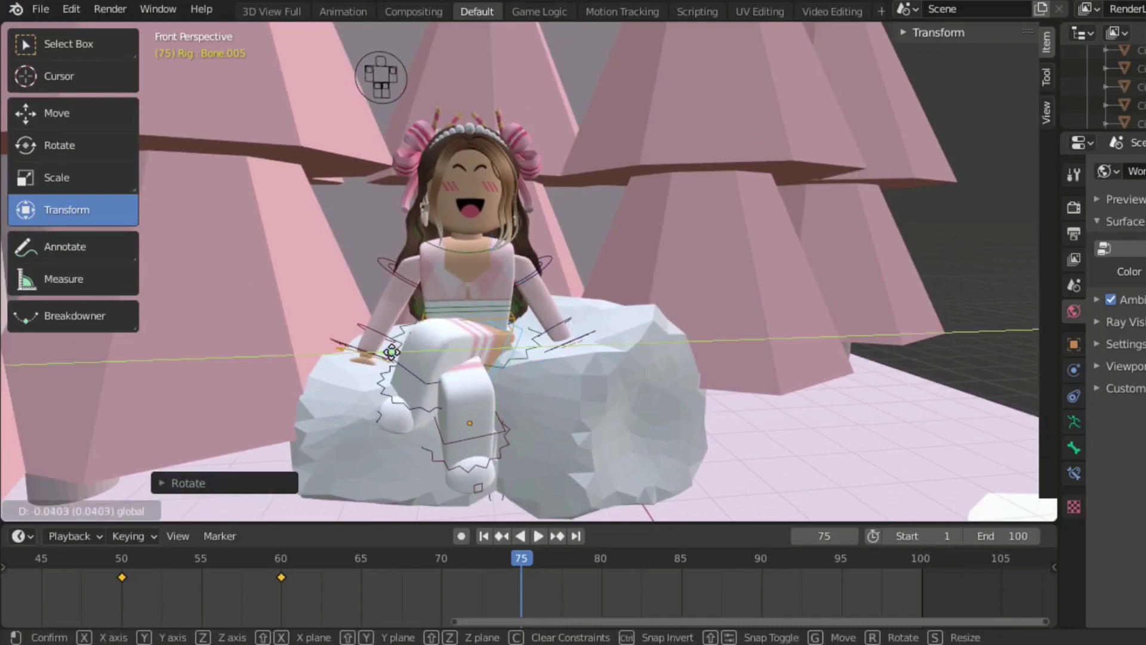
click(490, 339)
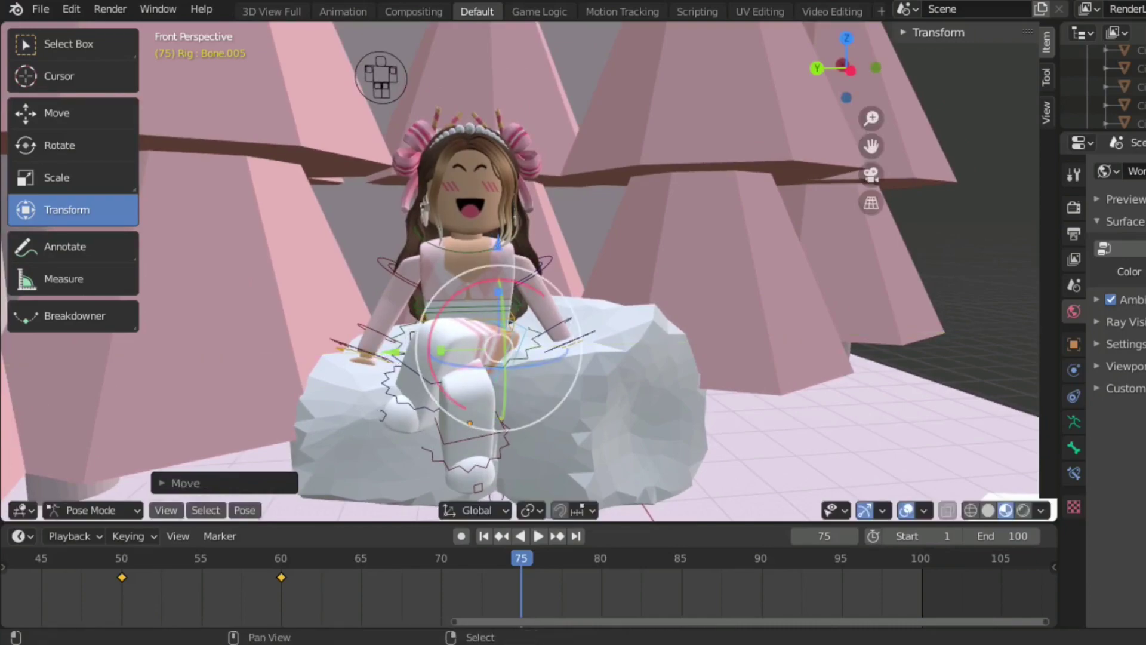
key(shift+grave)
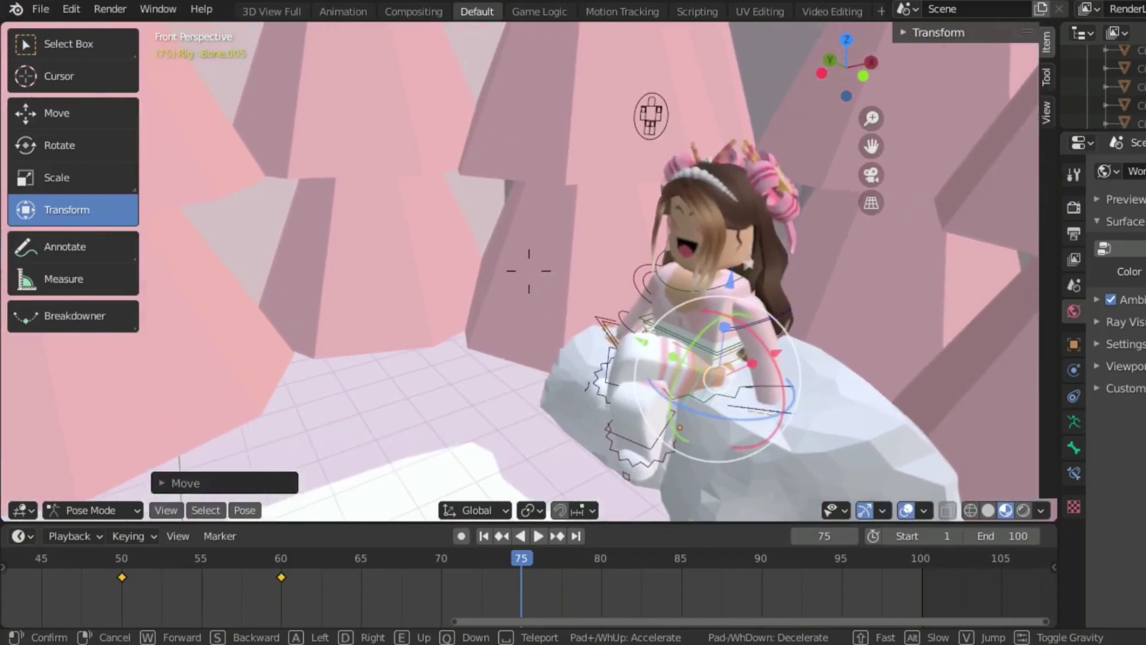
click(805, 369)
key(r)
key(r)
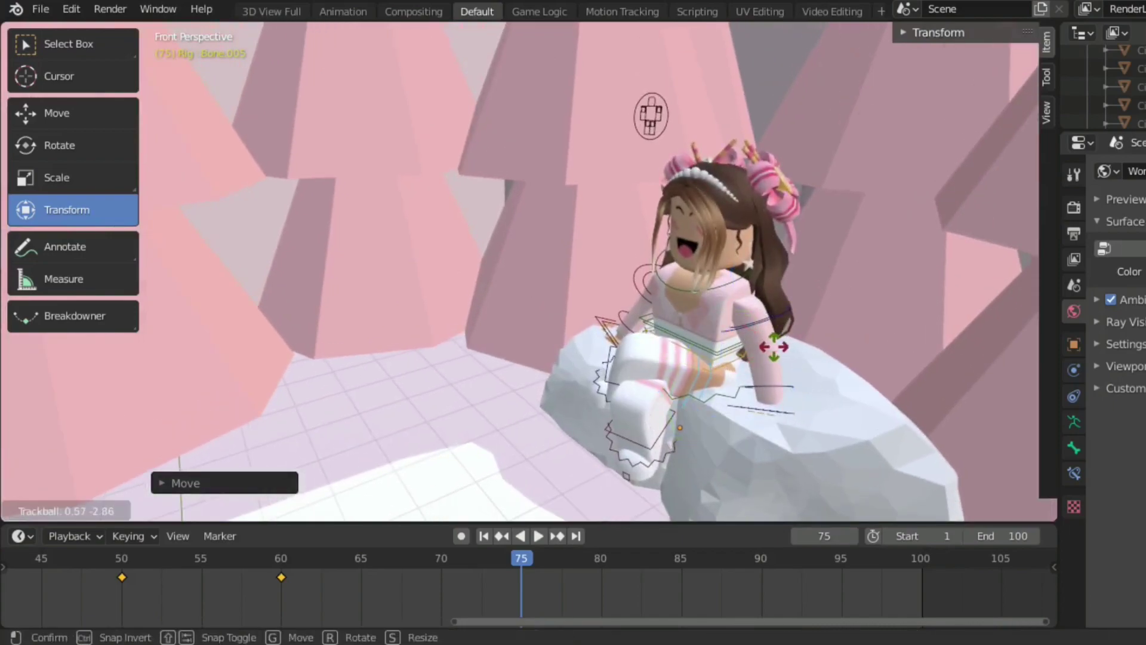
click(791, 351)
- Adjust the crossed leg's position and back the view away to face her
key(shift+grave)
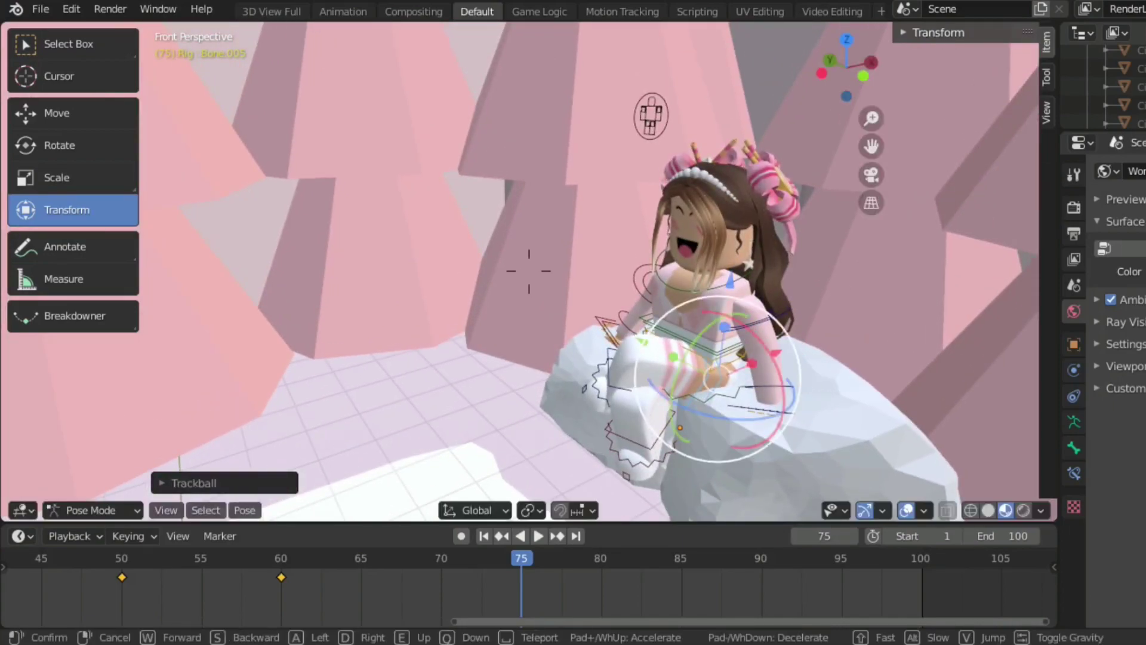
click(714, 317)
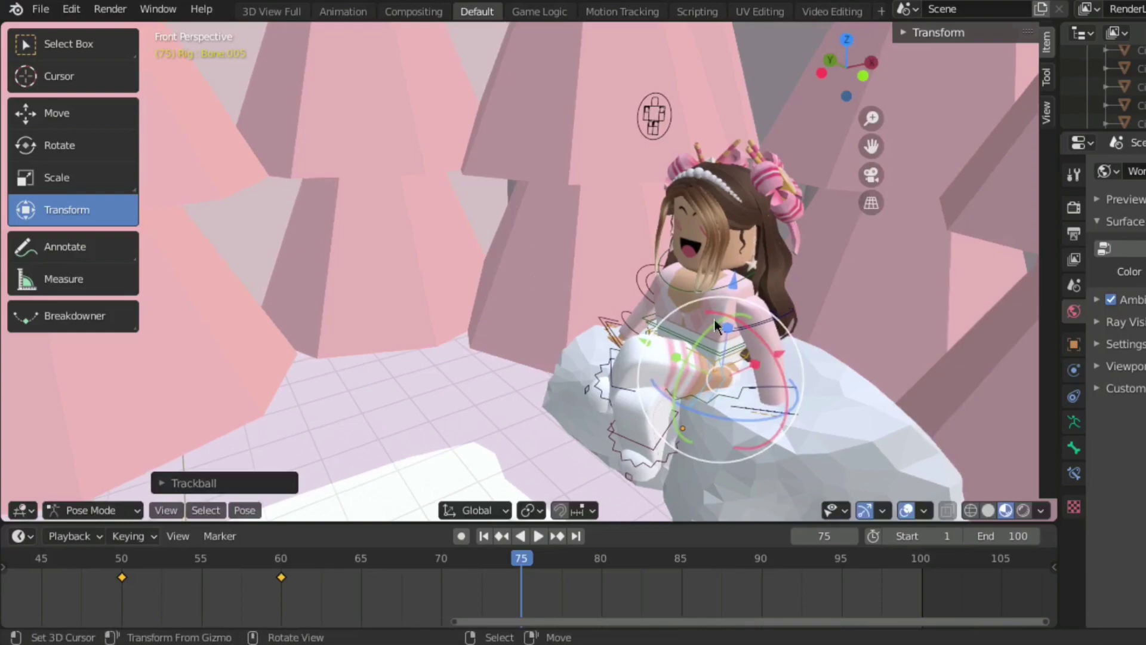
key(g)
click(775, 354)
key(shift+grave)
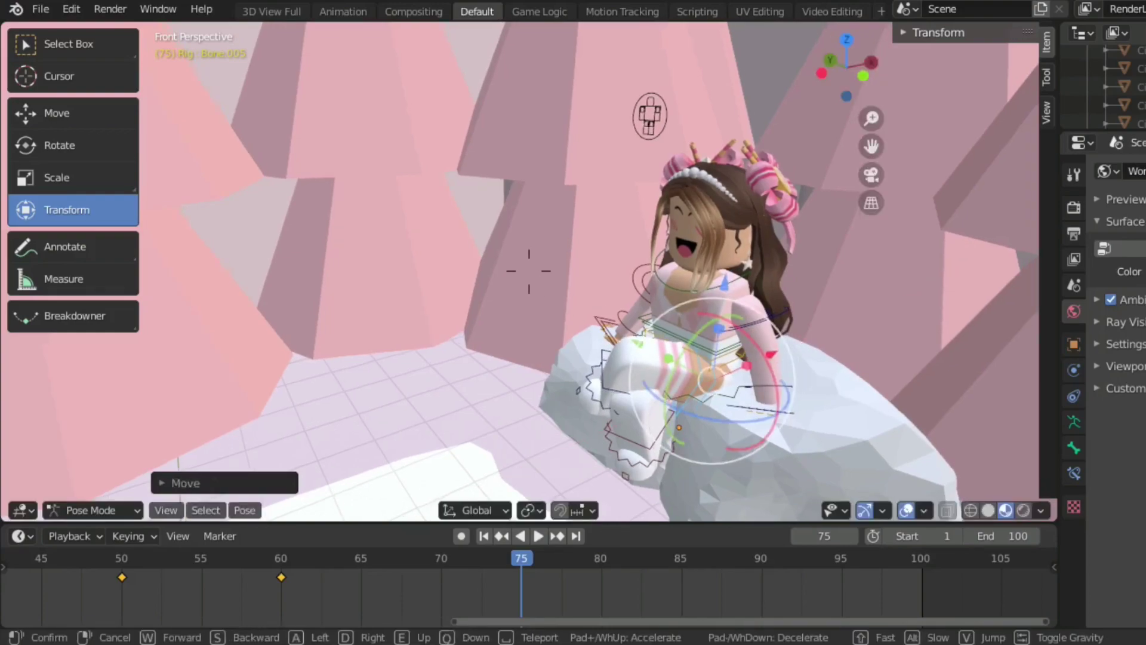
key(s)
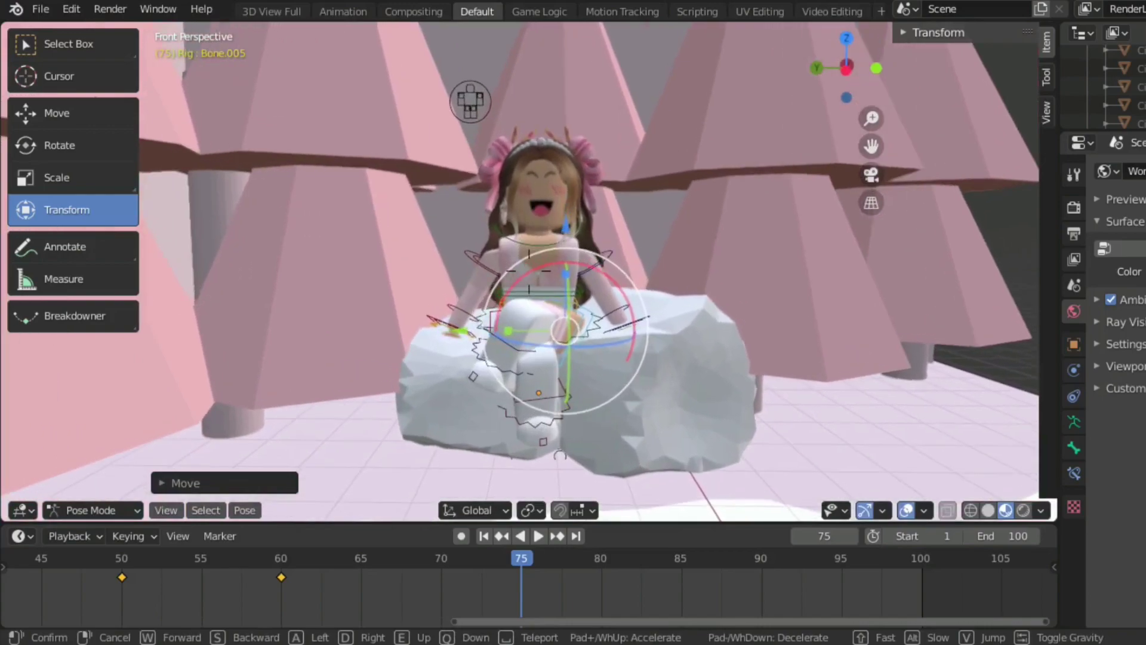
key(s)
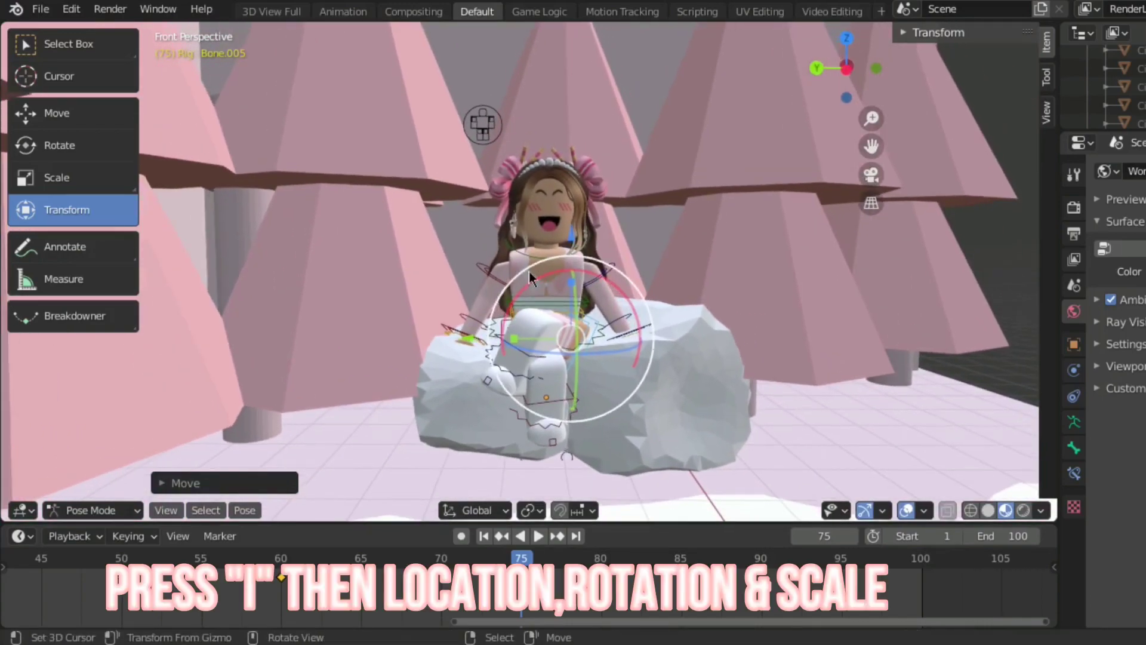
- Key the crossed-leg bone at frame 75 and play the motion from frame 60
key(i)
click(529, 271)
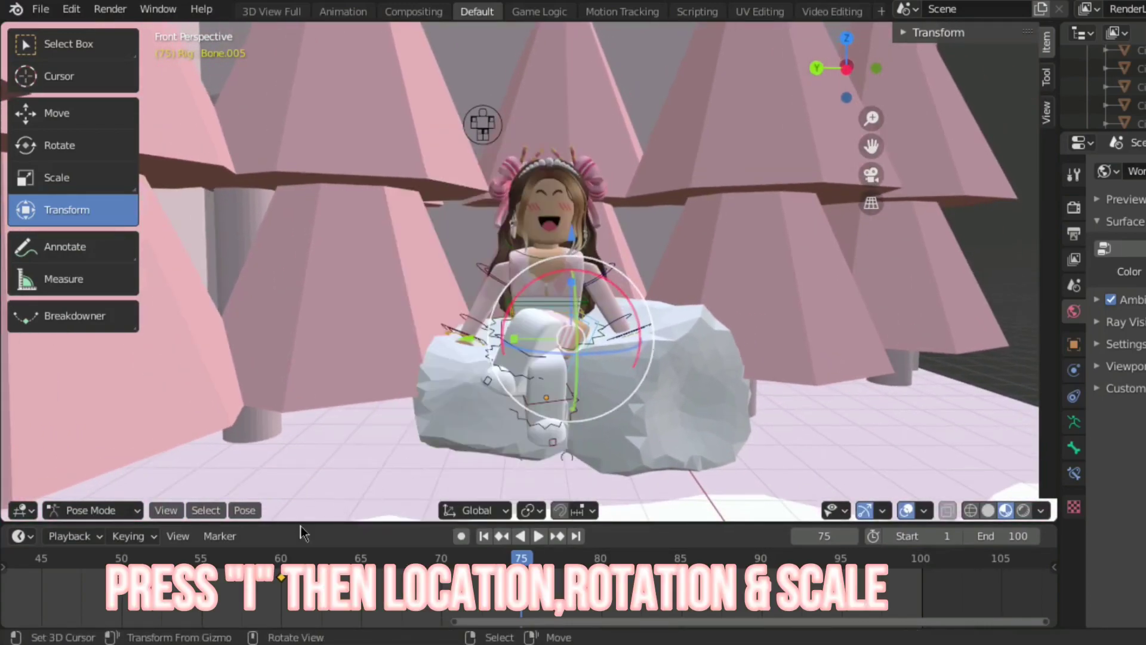
click(282, 563)
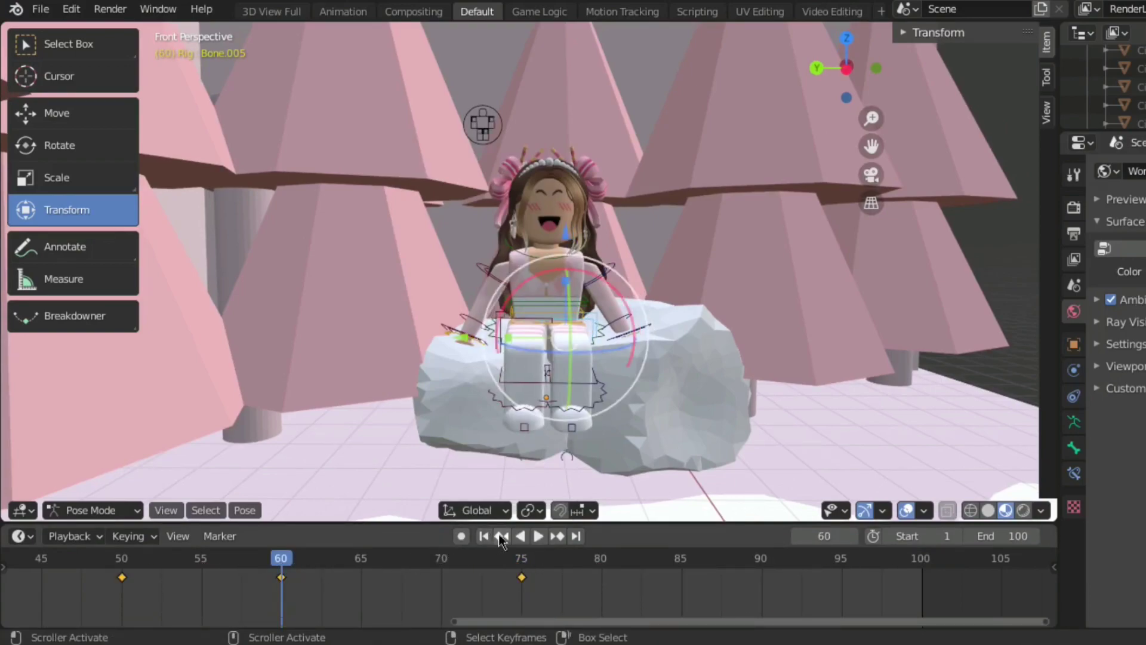
click(539, 535)
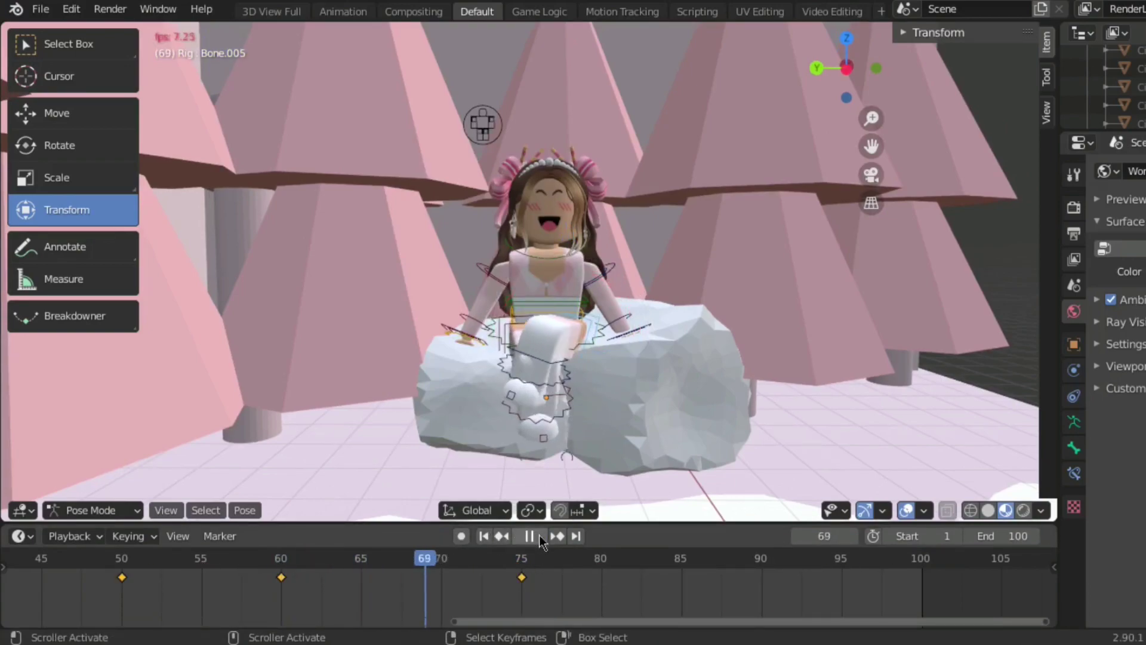
- Stop playback and key the other leg bone at frame 60
click(540, 535)
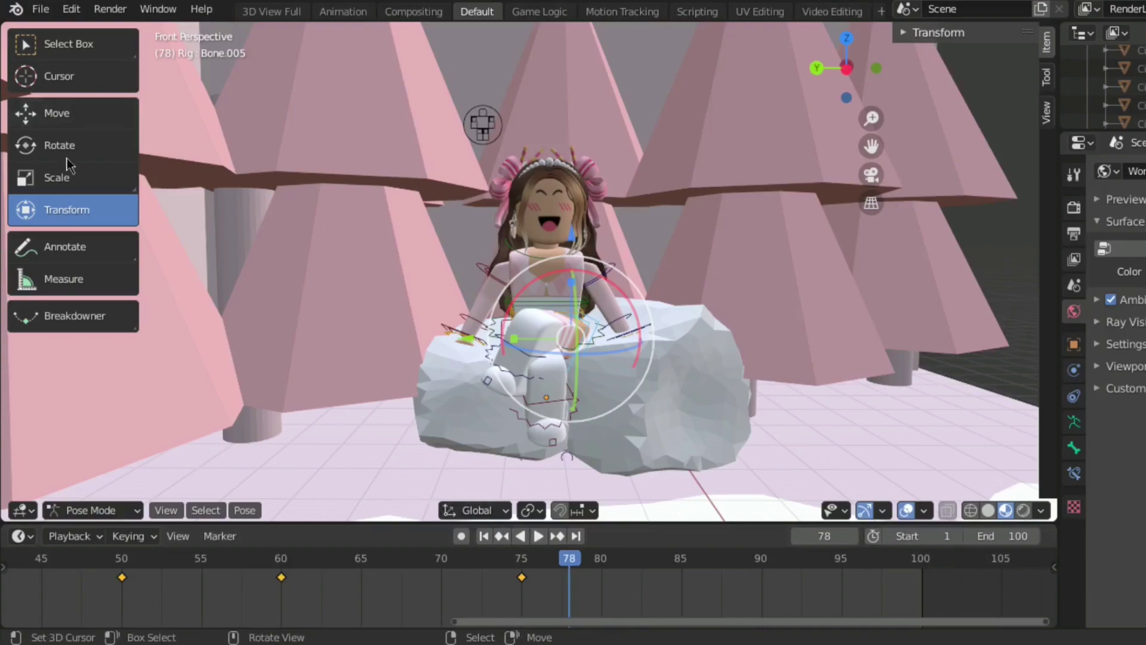
click(529, 361)
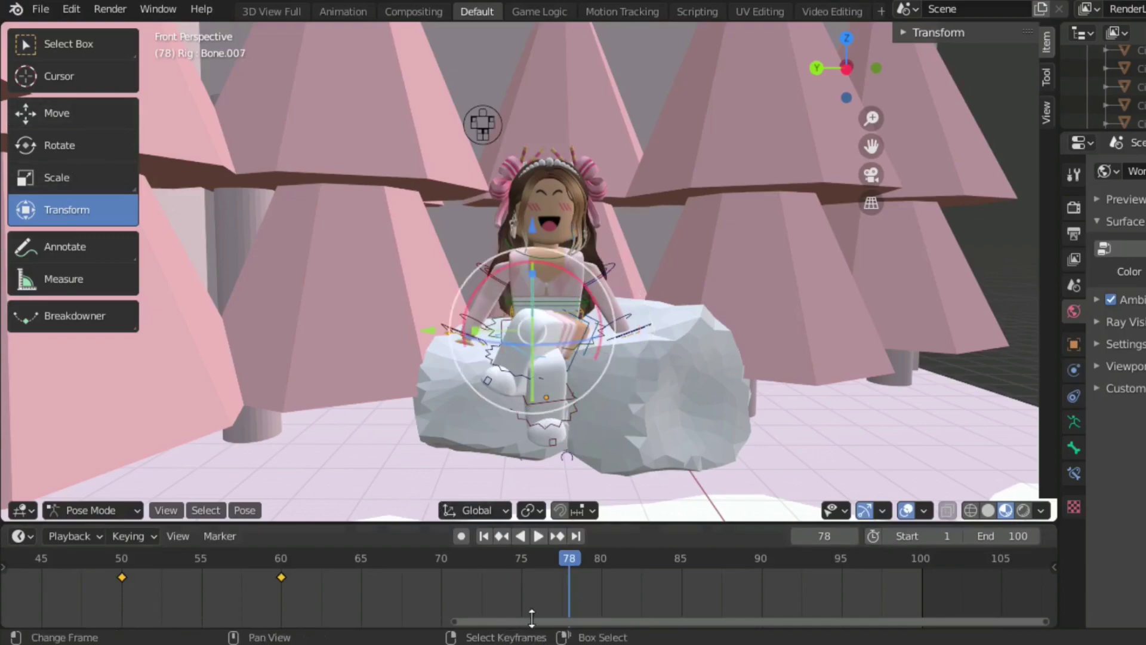
click(521, 560)
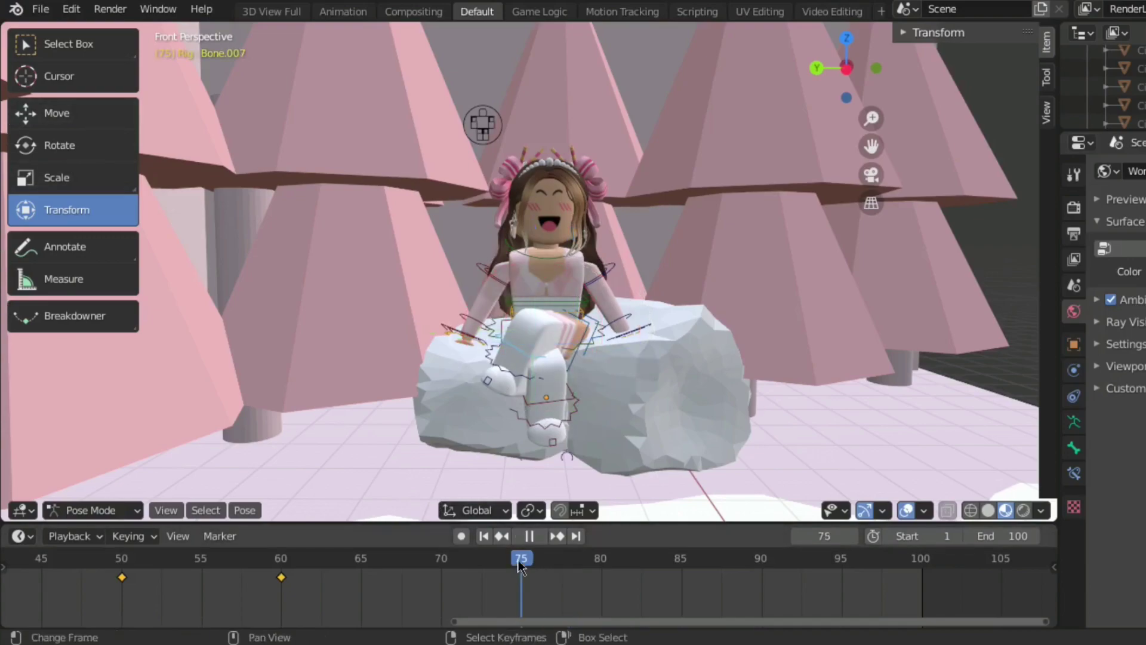
click(283, 561)
key(i)
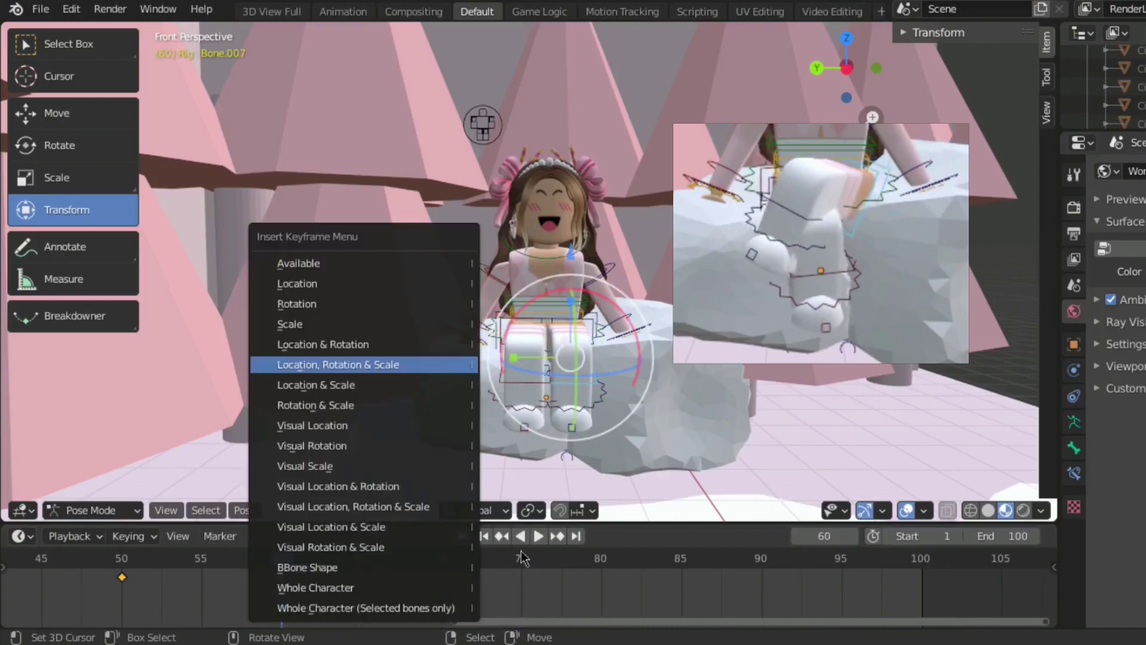
key(Return)
- Rotate the leg at frame 75, key it, and play back from frame 60
click(522, 557)
key(r)
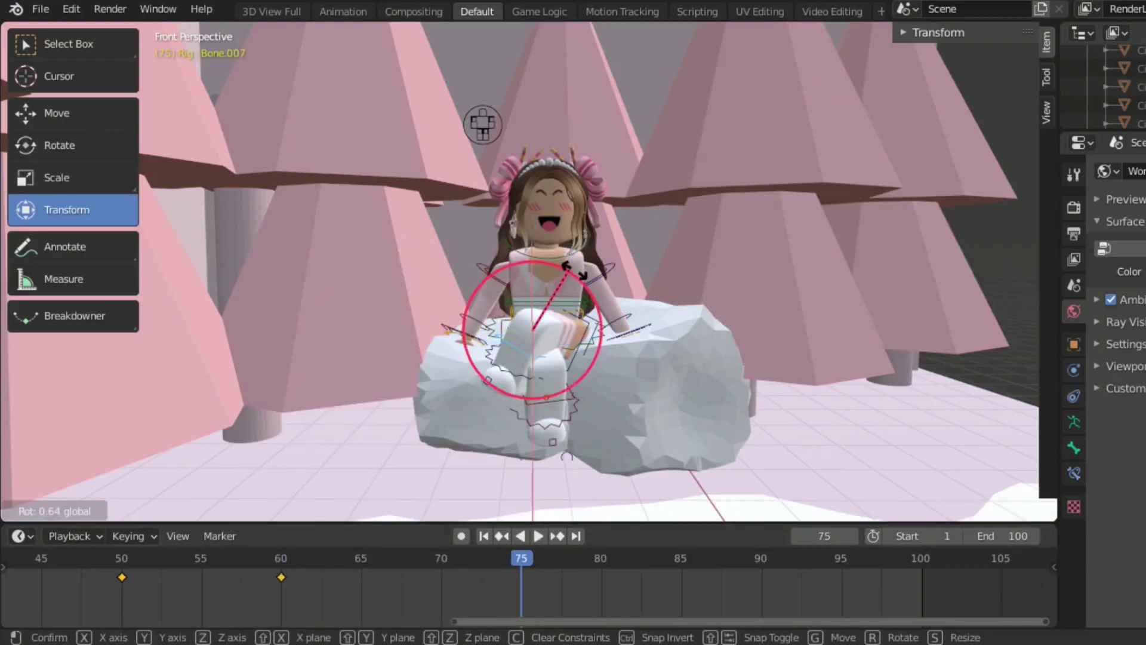
click(610, 344)
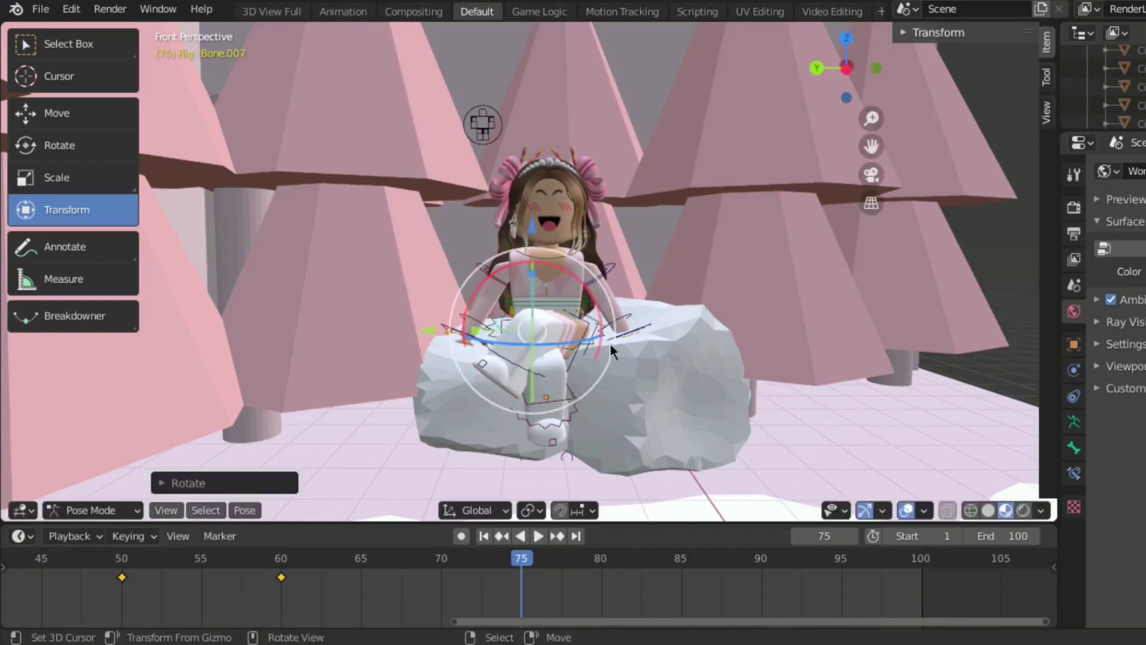
key(i)
click(609, 346)
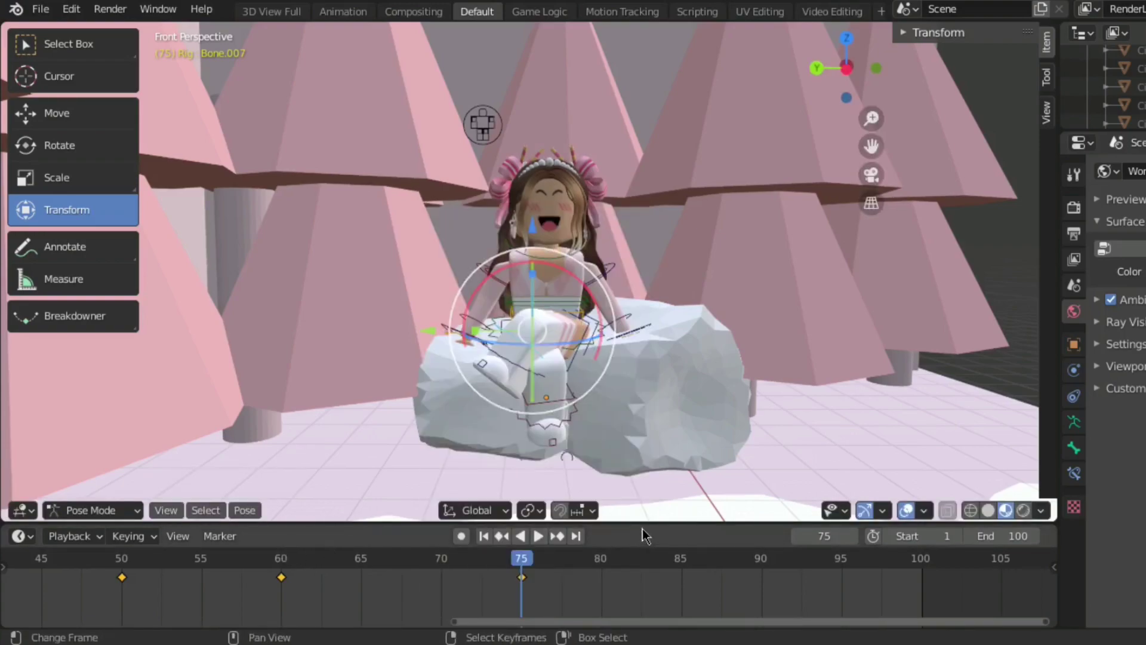
click(278, 558)
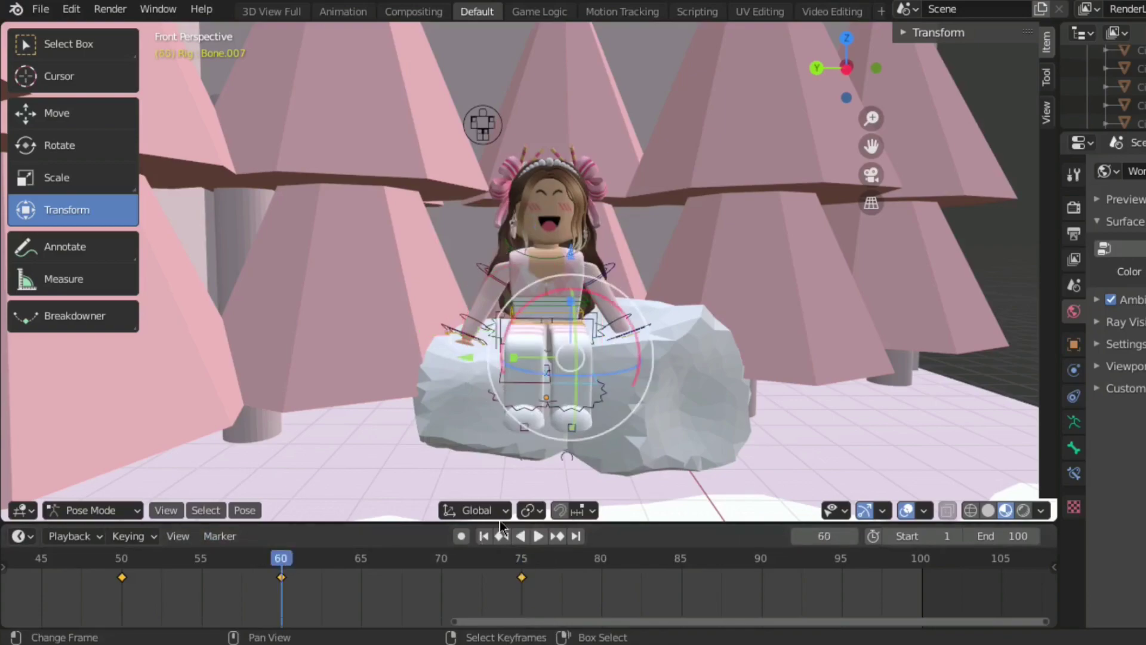
click(537, 534)
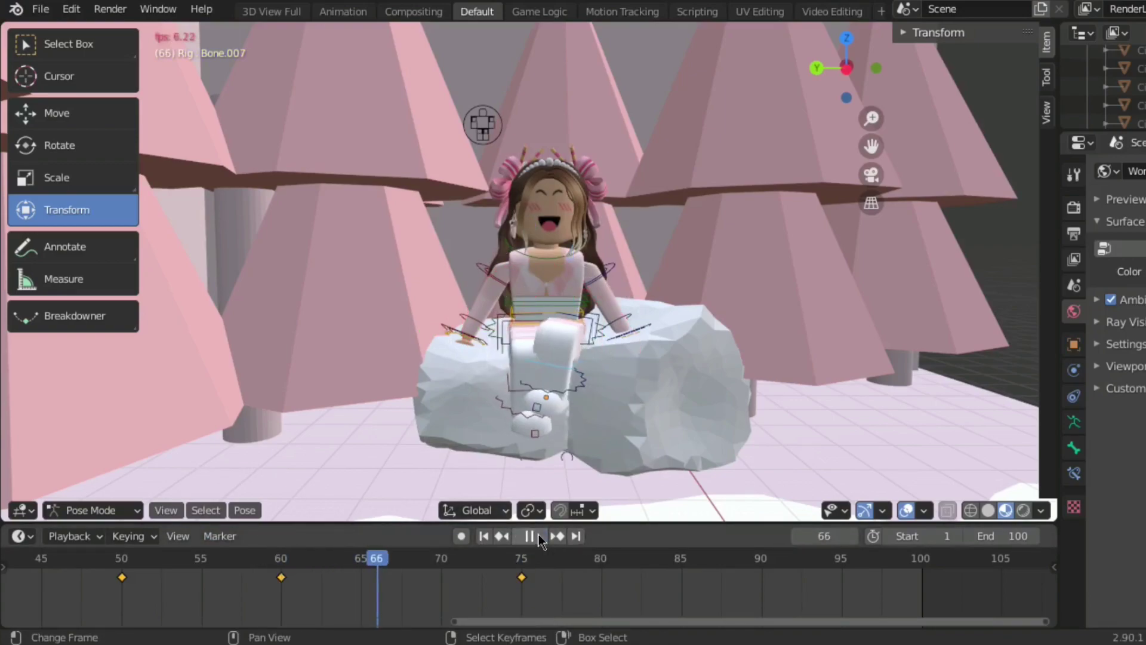
click(538, 535)
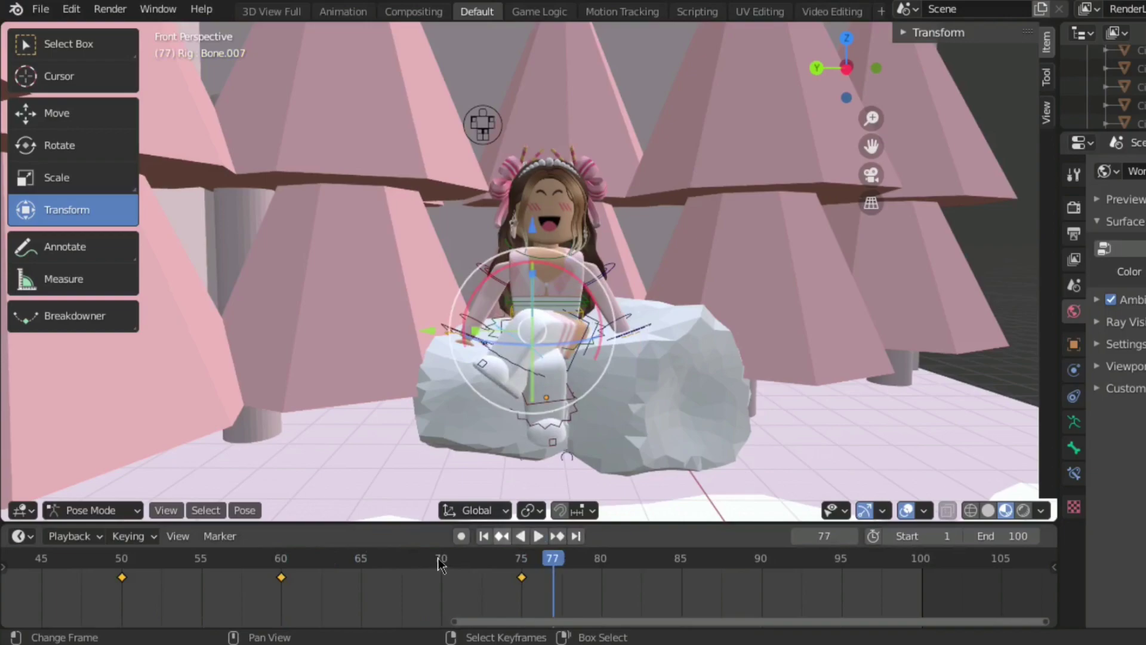
- At frame 70, rotate the leg to an in-between pose, key it, and replay from 60
click(440, 565)
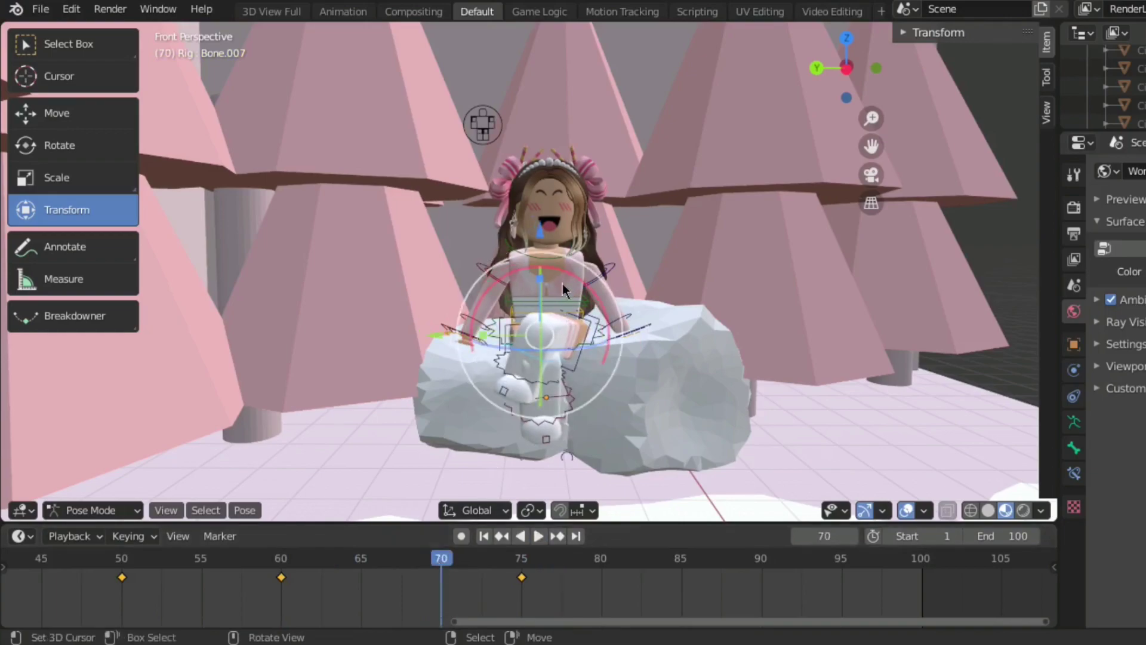
drag(576, 276, 594, 281)
key(i)
click(593, 281)
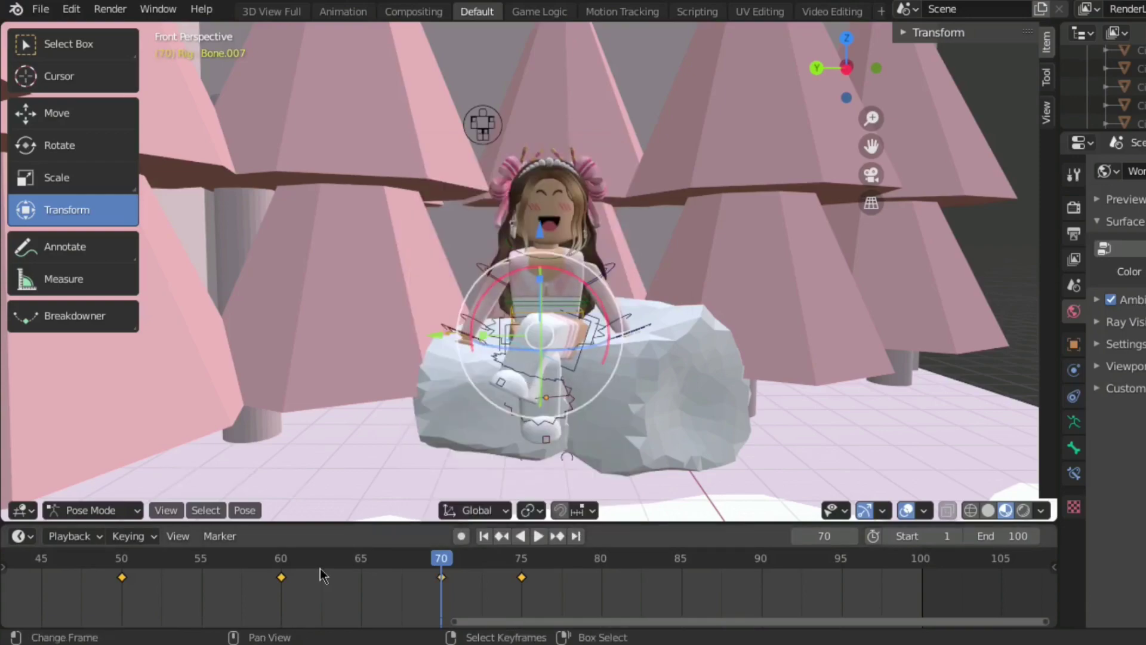
click(280, 566)
click(521, 536)
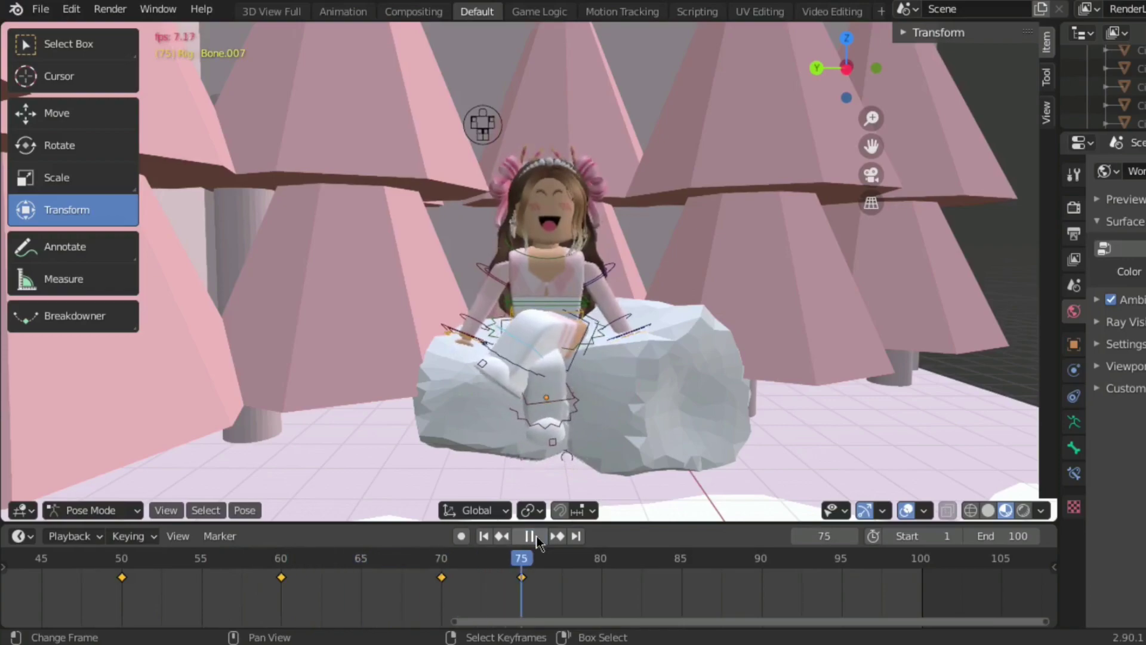
click(535, 537)
- Select the other leg bone at frame 75 and move the view close to the legs
key(shift+grave)
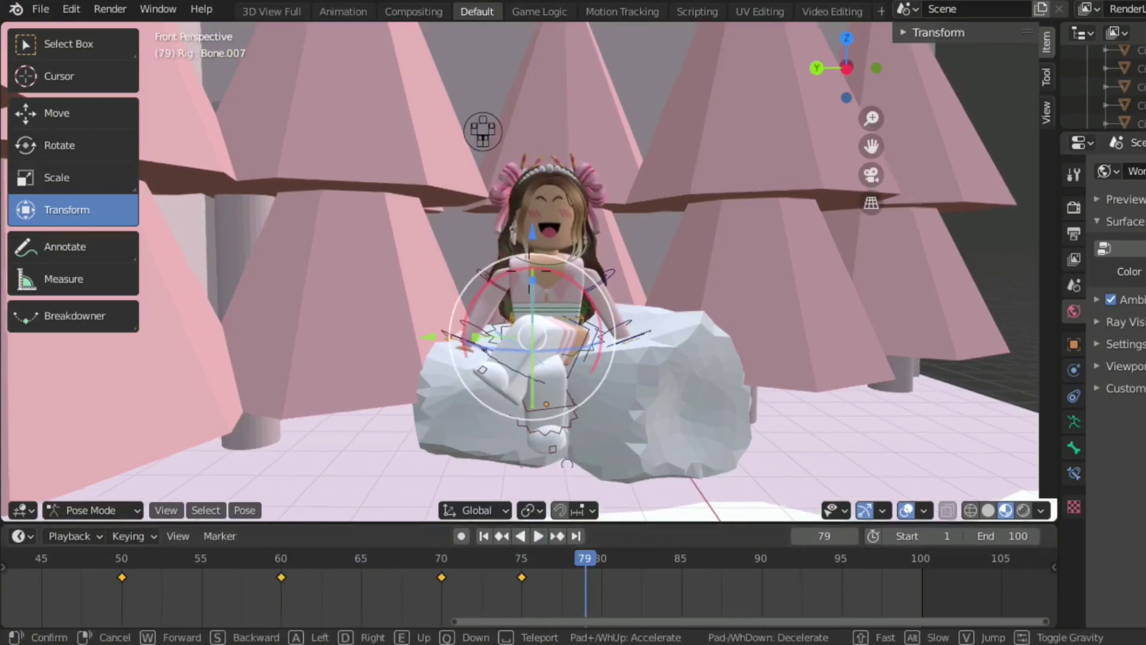
key(Escape)
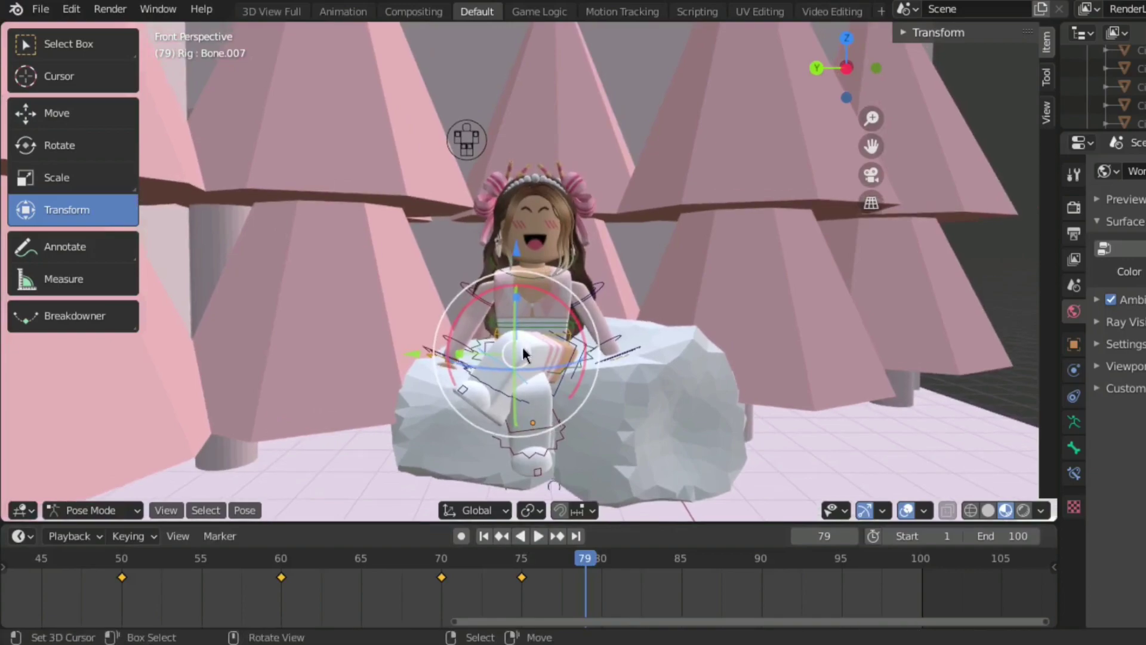
click(490, 394)
click(515, 560)
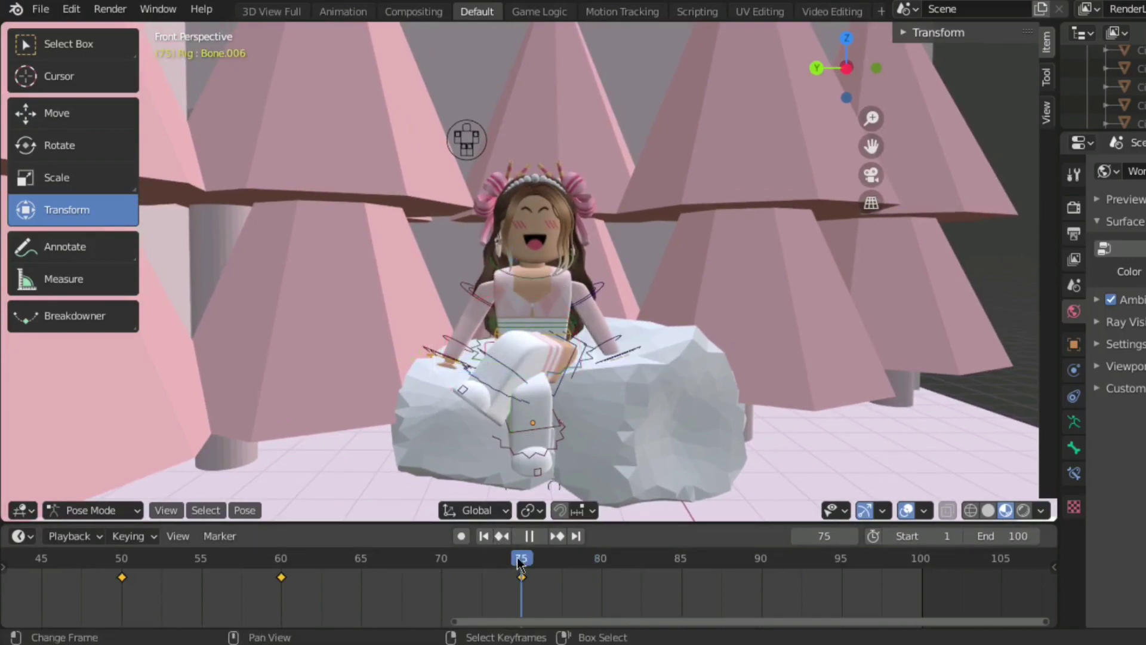
key(shift+grave)
key(w)
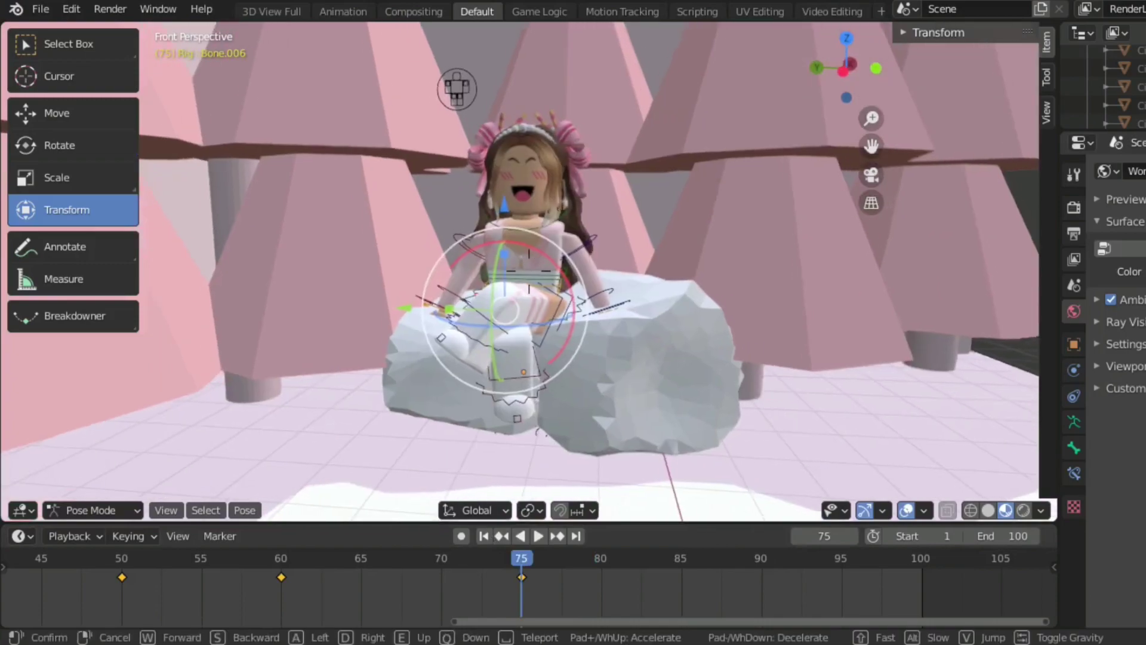
click(410, 291)
- Rotate the other leg into the crossed pose and key its location, rotation and scale
drag(394, 285, 390, 280)
key(shift+grave)
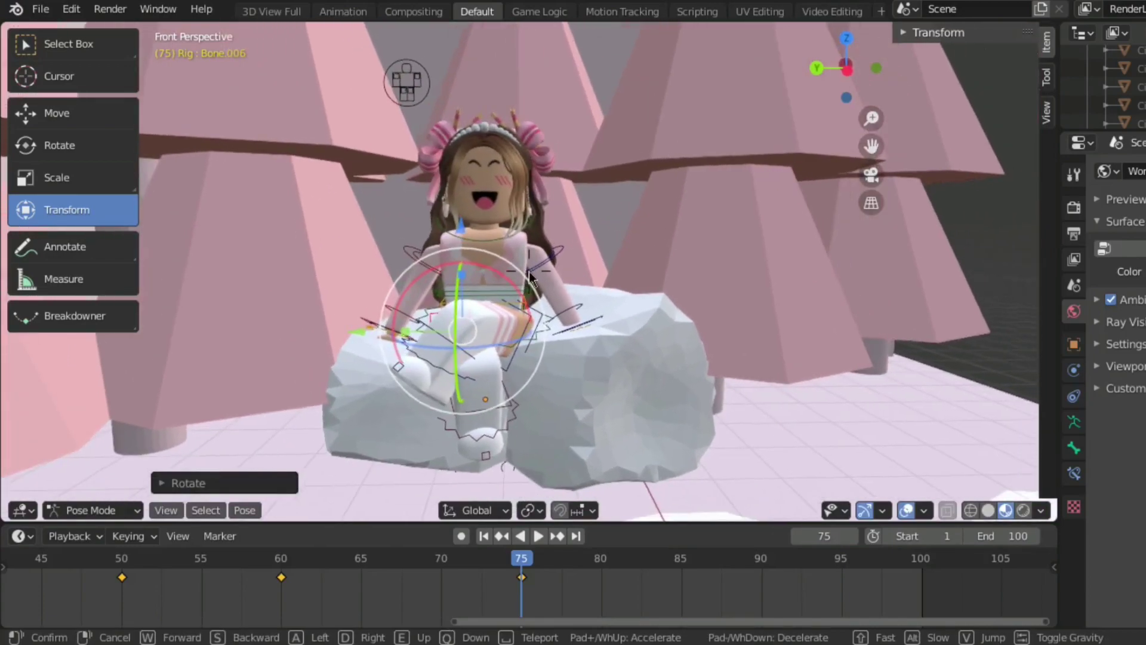
key(Escape)
drag(503, 351, 503, 351)
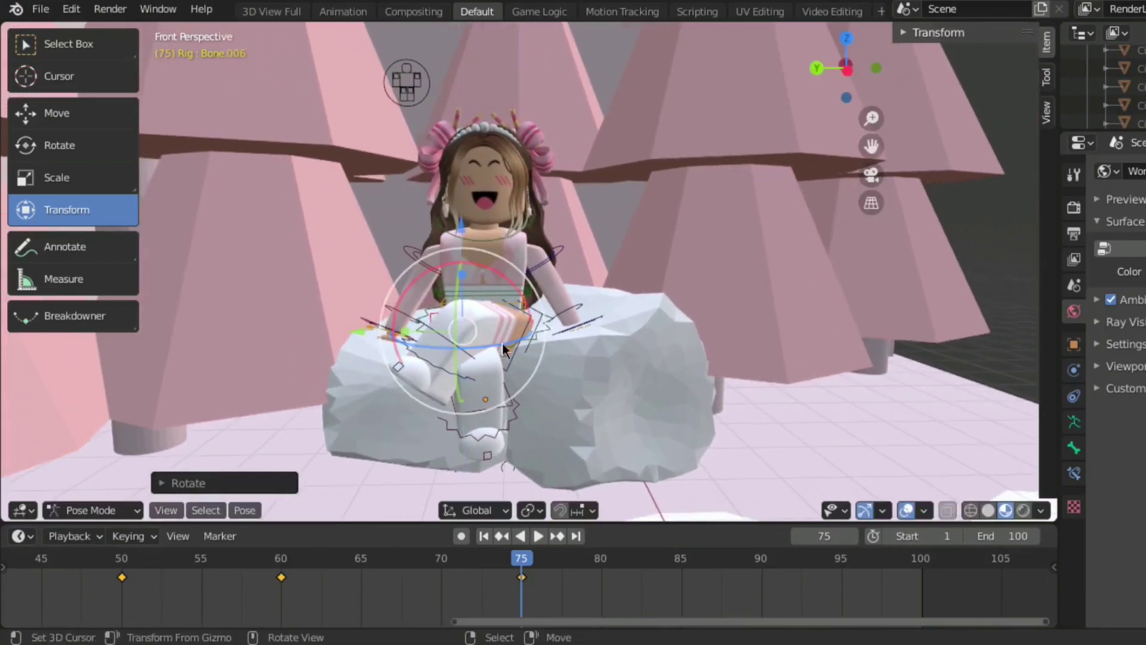
key(i)
click(513, 310)
key(shift+grave)
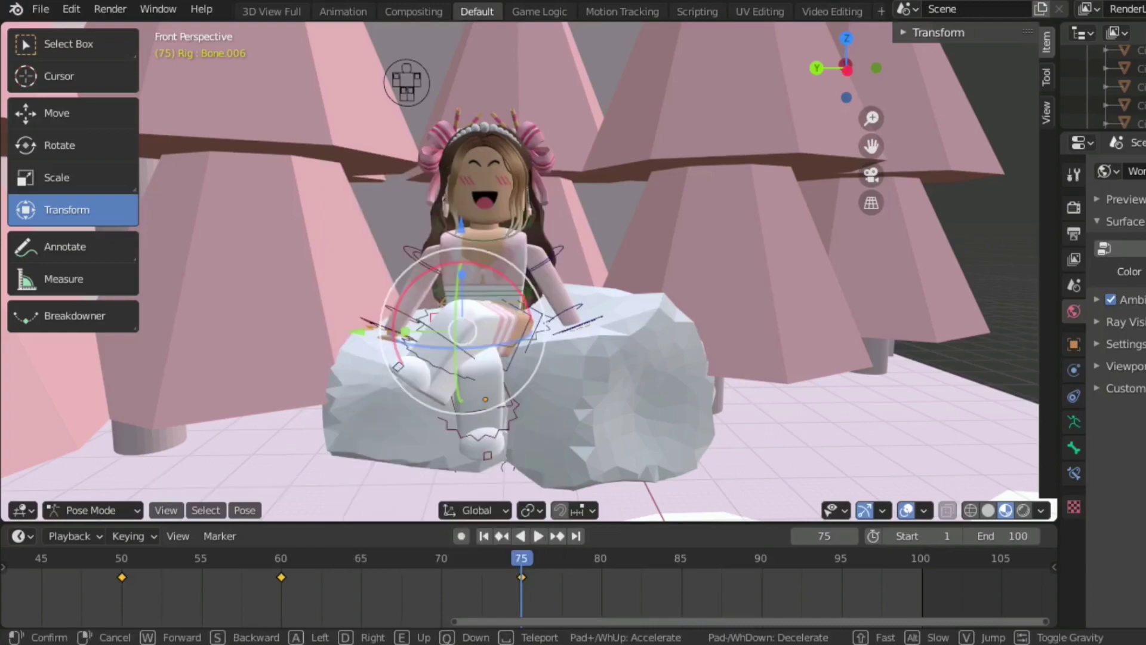
key(s)
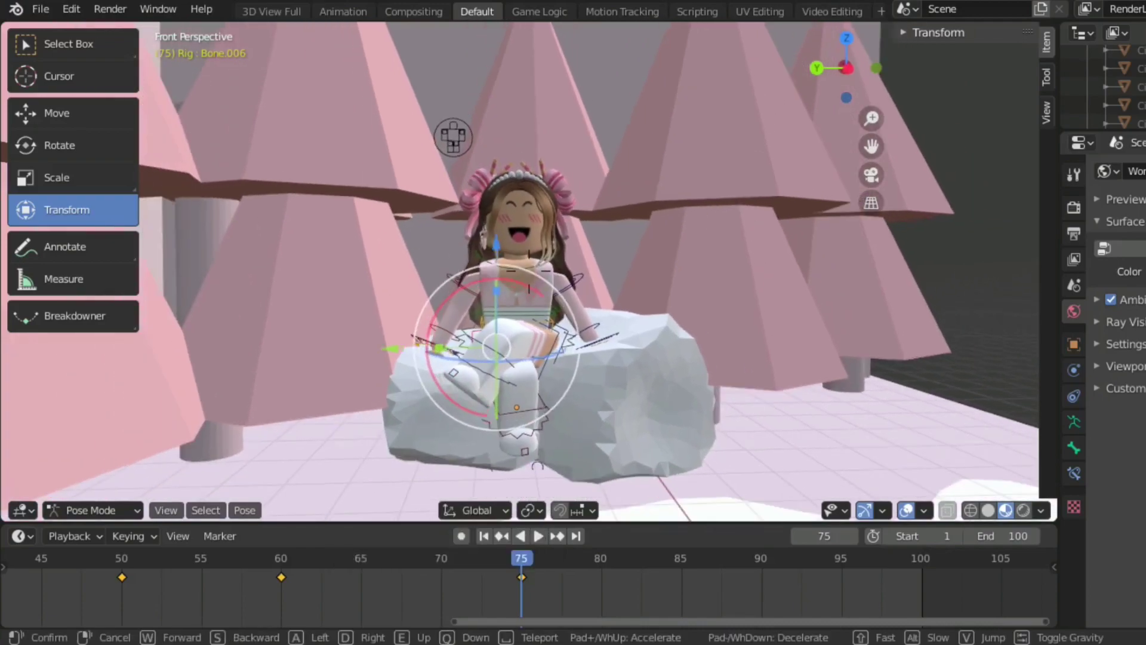
click(502, 376)
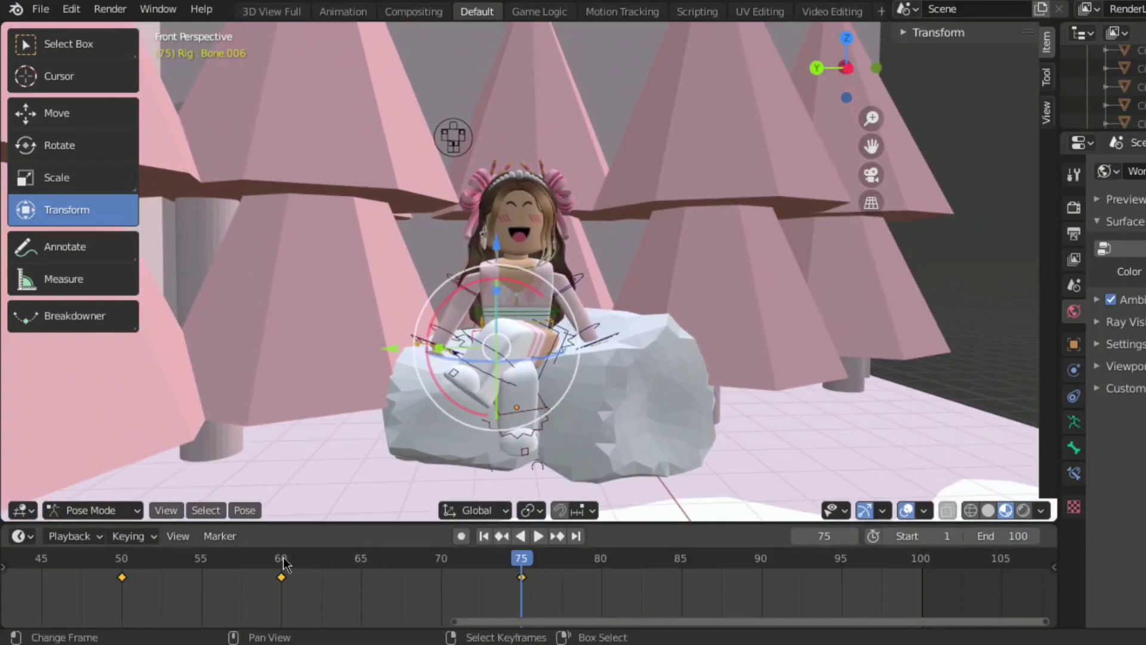
- Play back from frame 60 twice to review the leg crossing
click(283, 562)
click(538, 536)
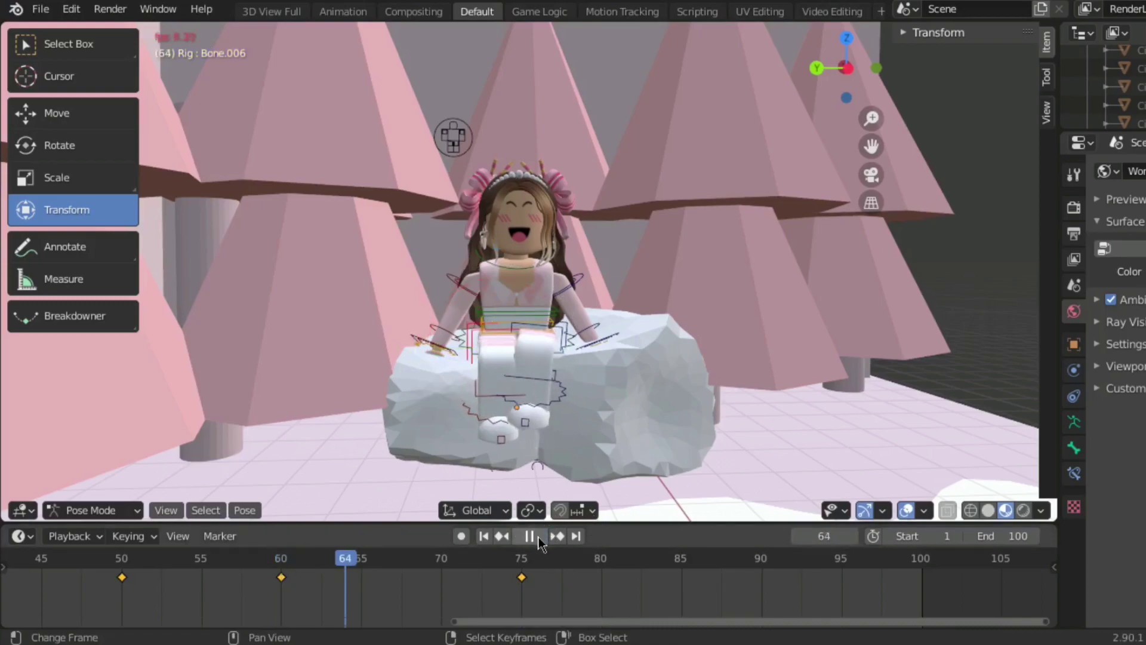
click(538, 534)
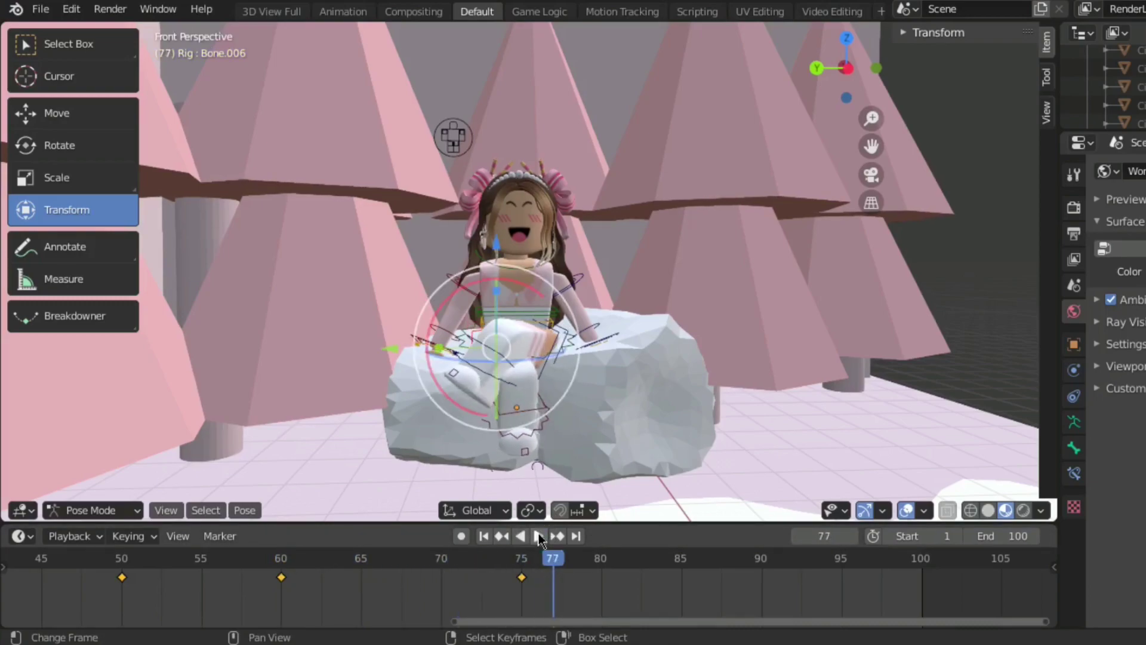
click(521, 563)
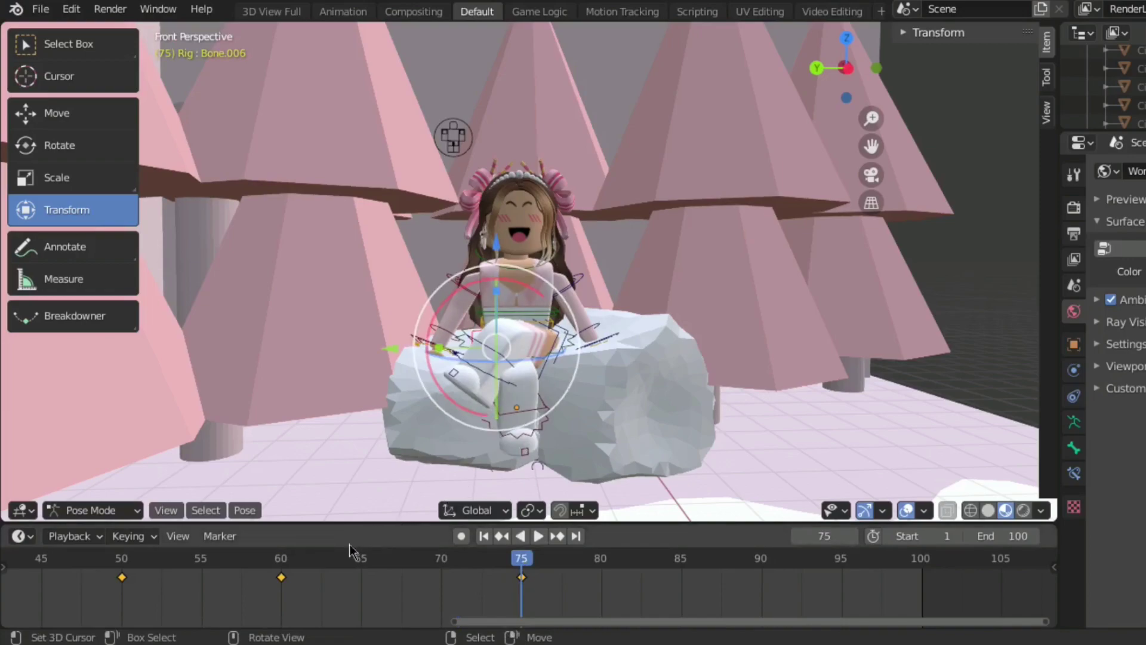
click(285, 563)
click(538, 537)
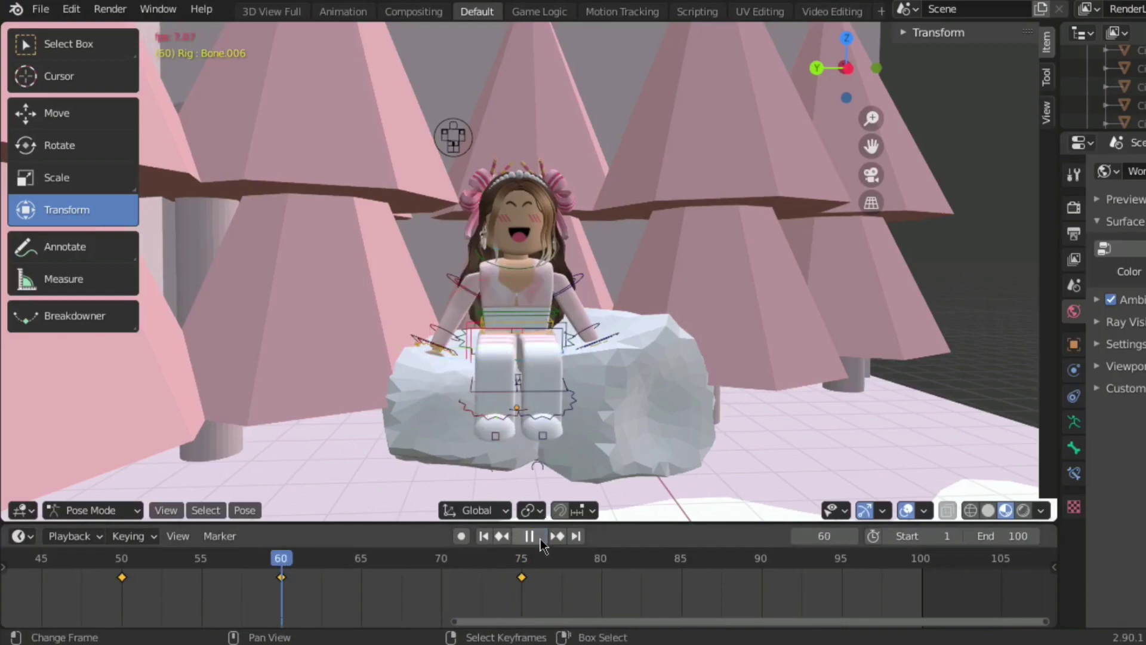
- Rotate Bone.007 at frame 70, key its location, rotation and scale, and replay from frame 60
click(539, 537)
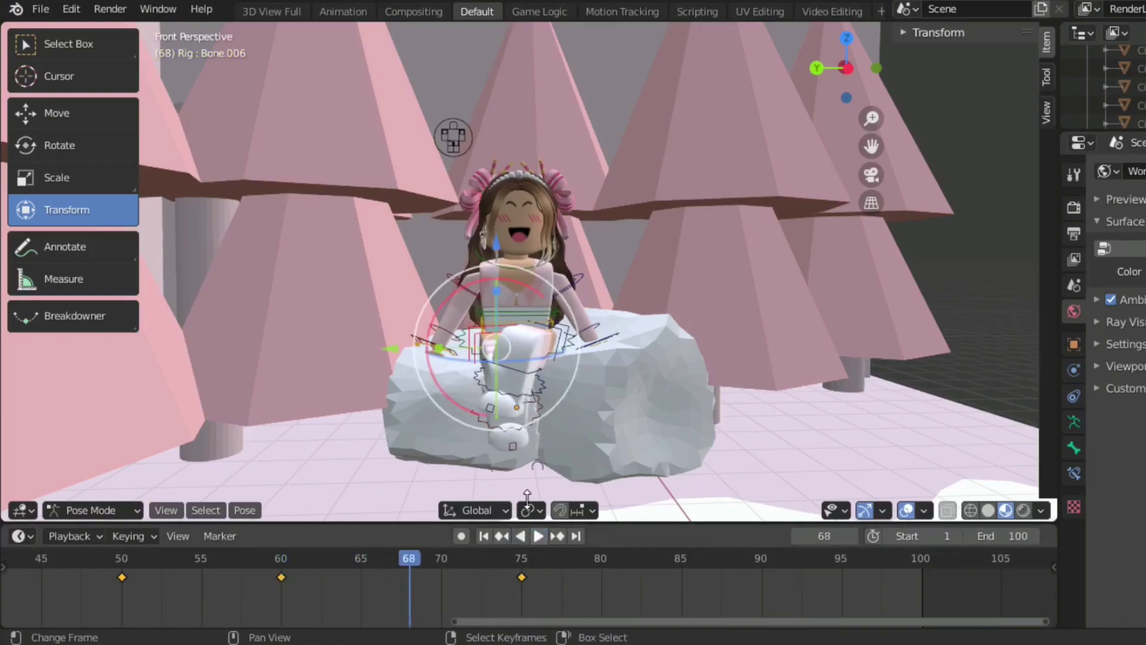
click(524, 378)
click(441, 563)
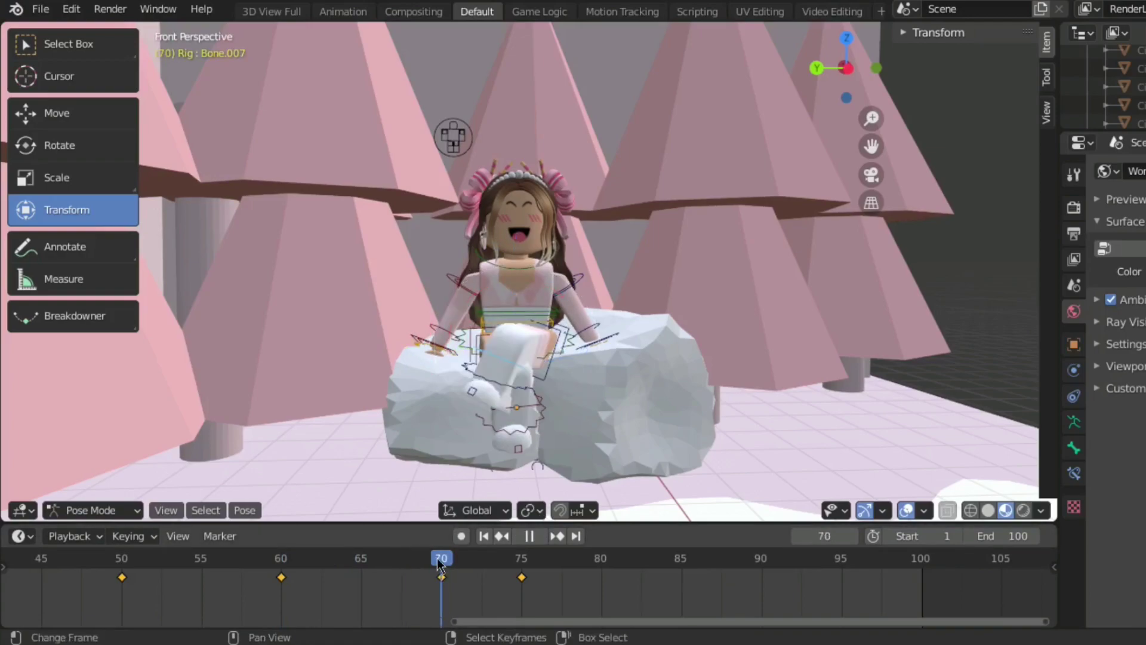
key(i)
drag(545, 289, 558, 285)
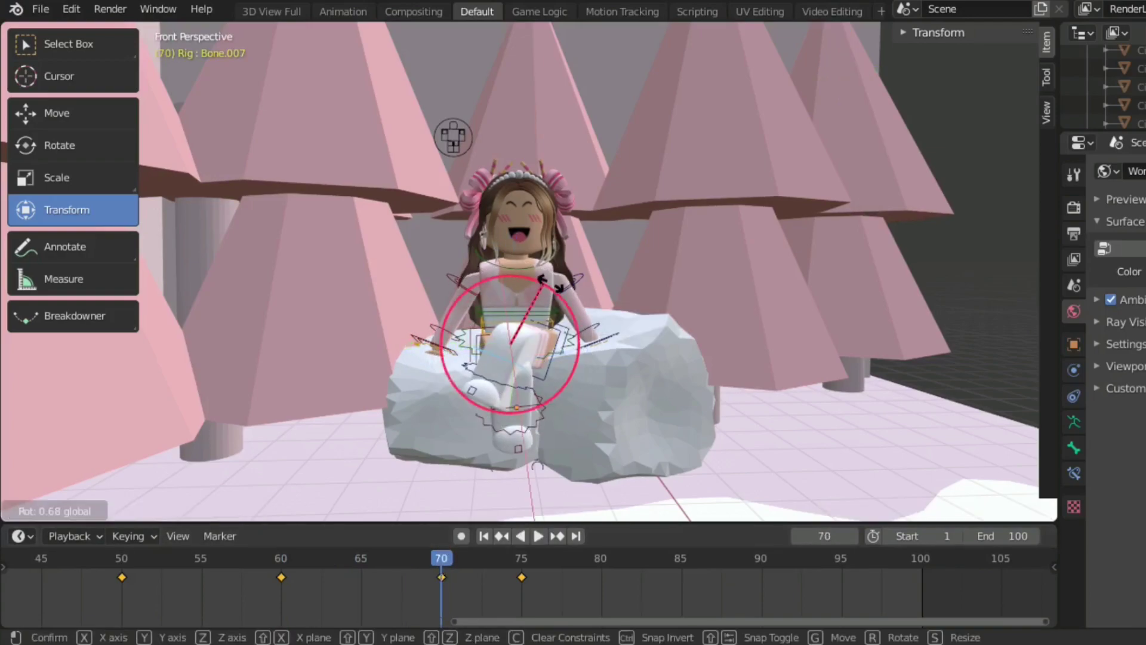
key(i)
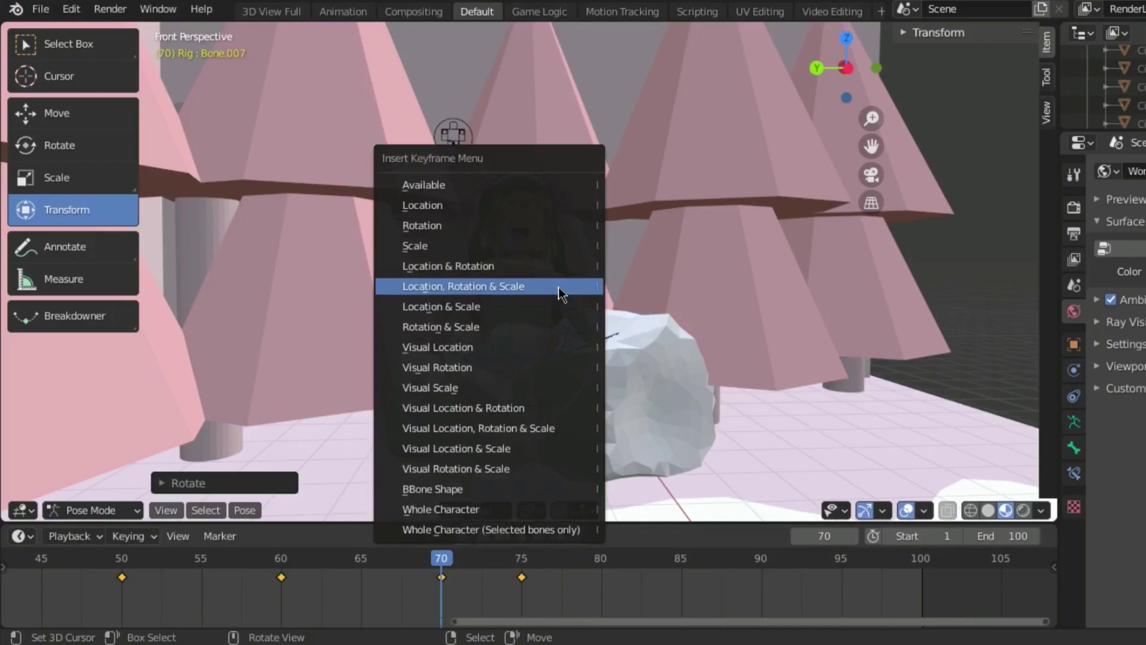
click(558, 289)
click(287, 561)
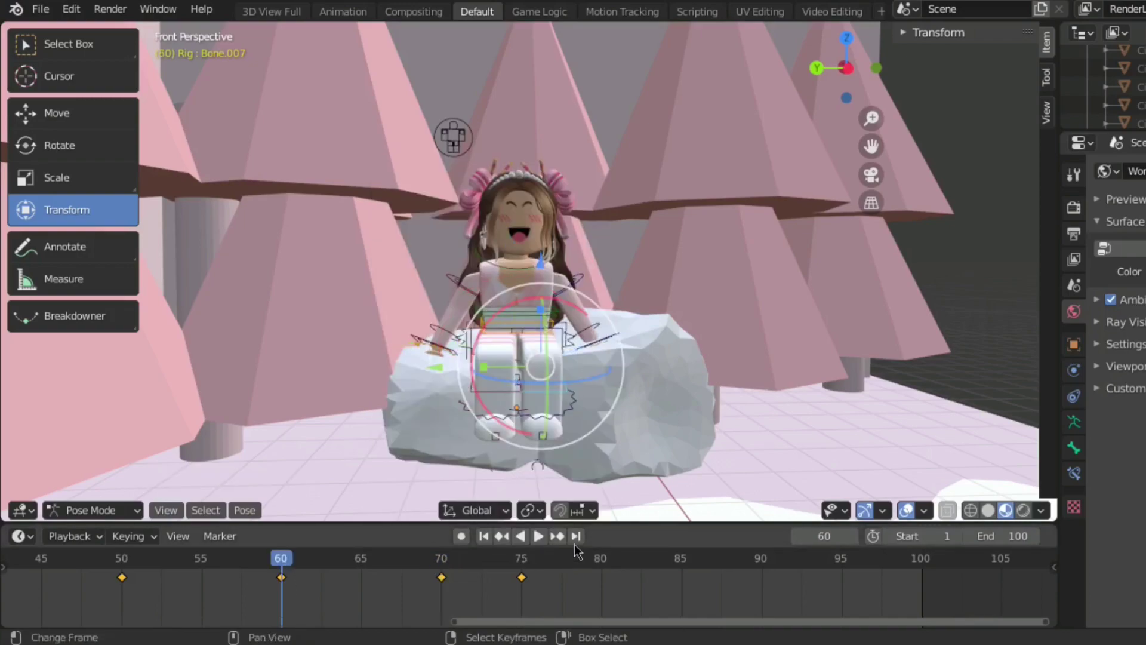
click(539, 536)
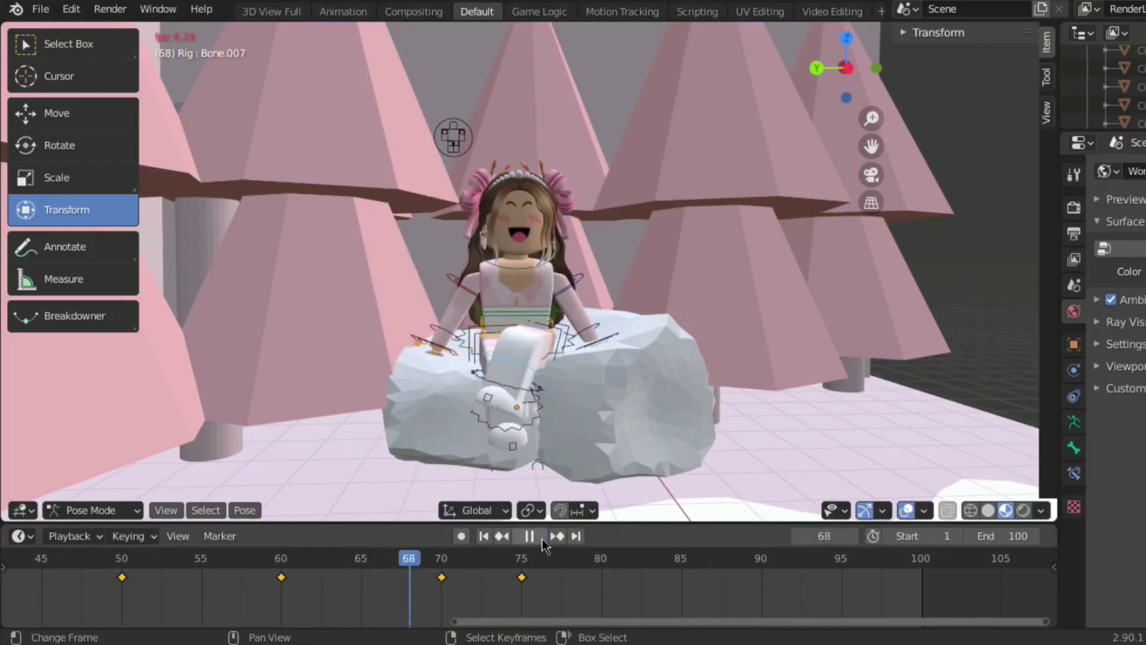
- Rotate the leg further at frame 70, re-key its transforms, and review playback from frame 60
click(531, 536)
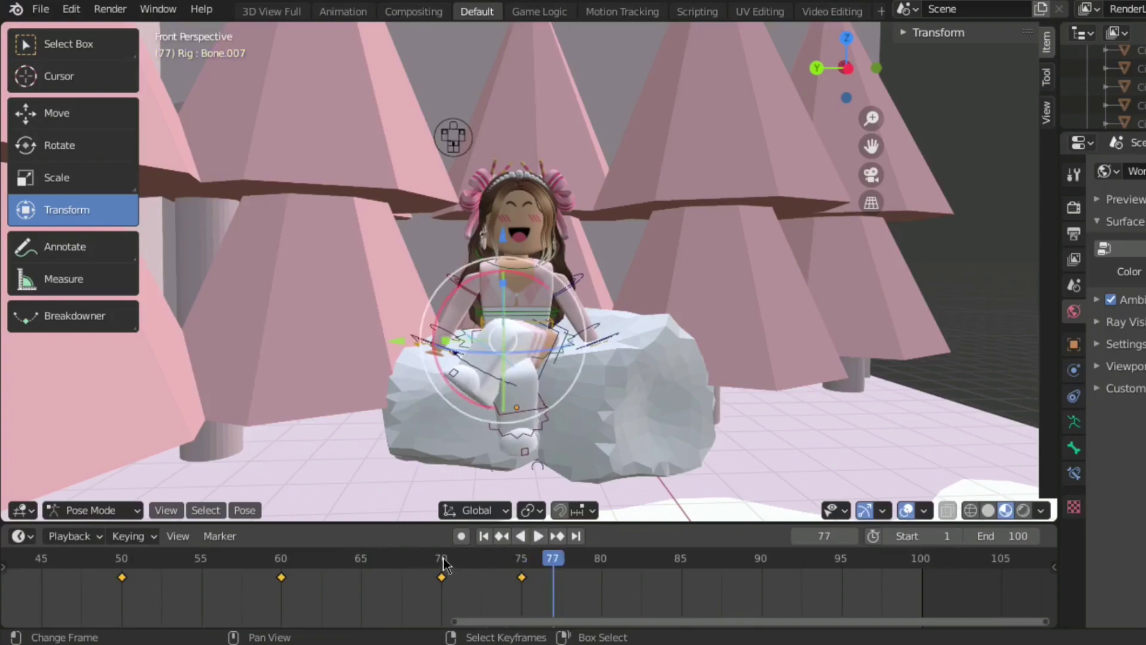
click(441, 561)
key(r)
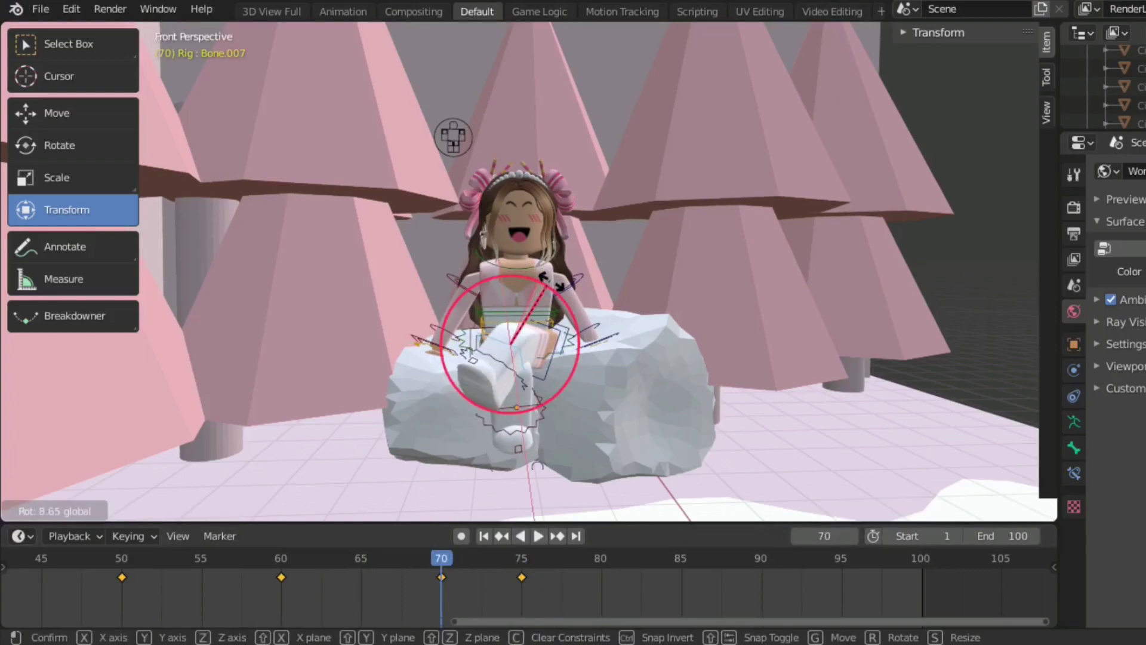
click(556, 285)
key(i)
click(551, 286)
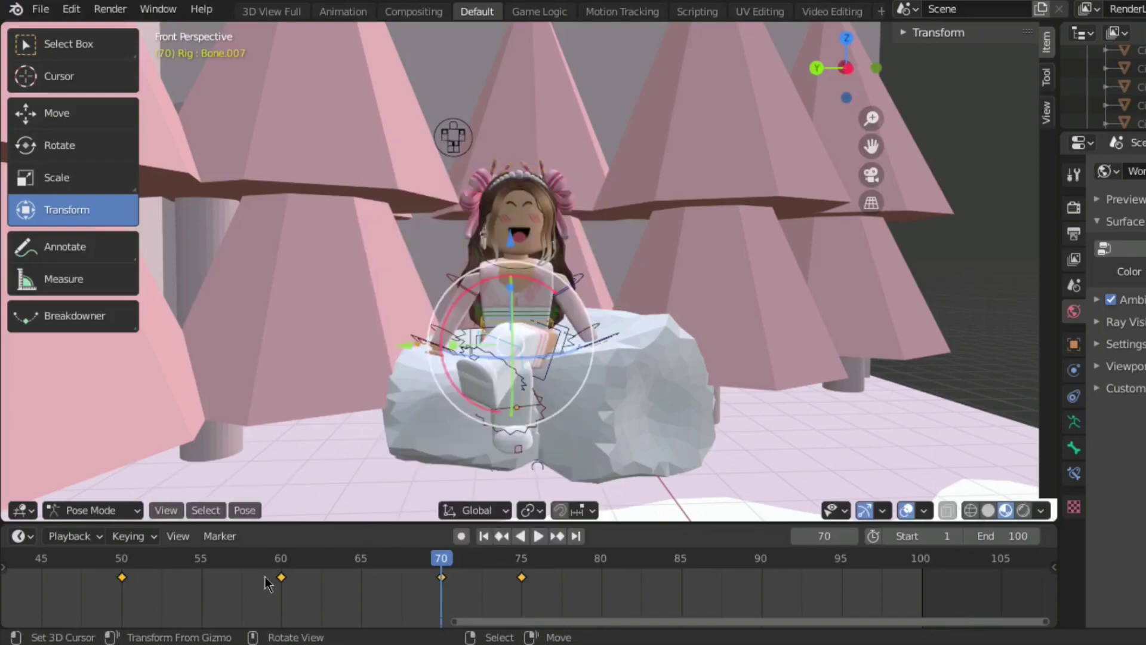
click(281, 583)
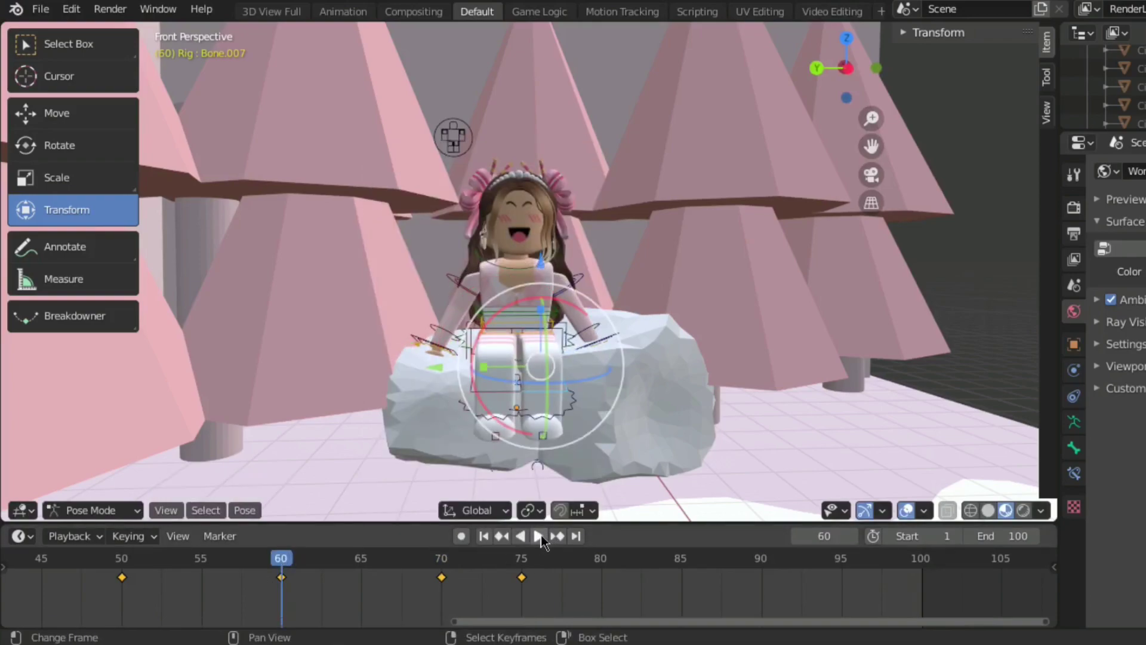
click(539, 535)
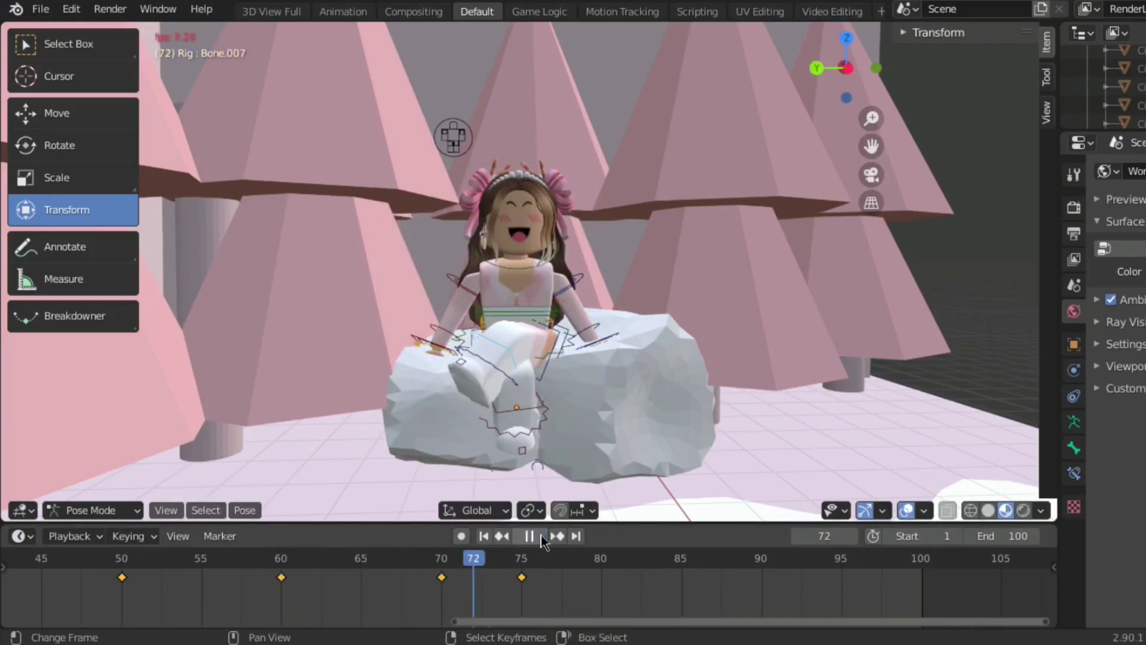